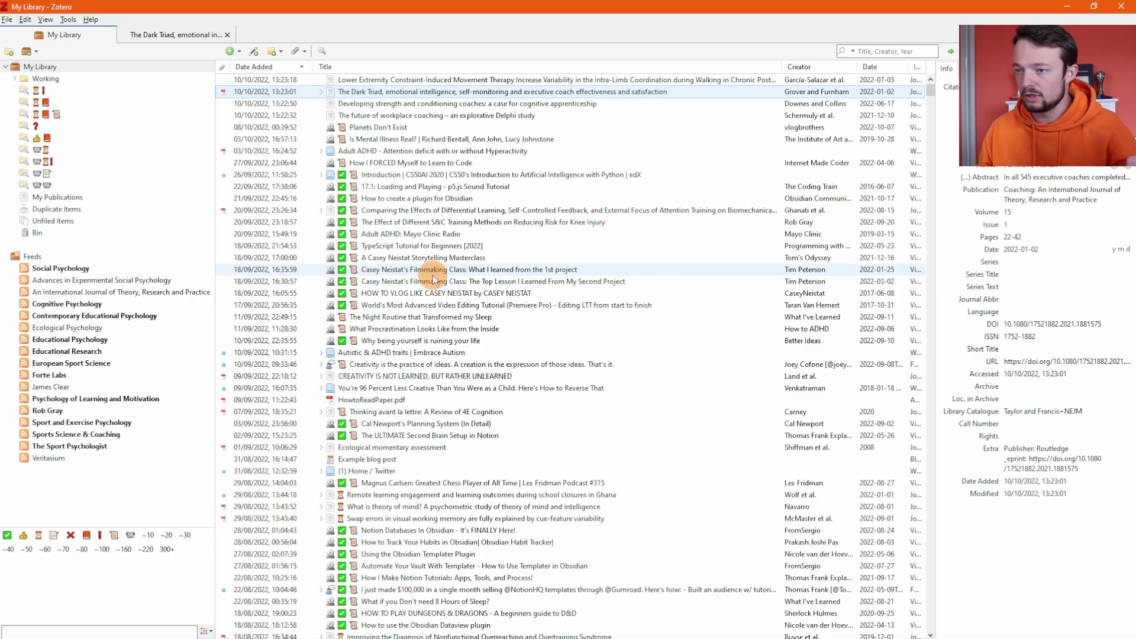
Open the Dark Triad article's PDF in Zotero and view its abstract area annotation and the red highlight on page 1
left_click(321, 93)
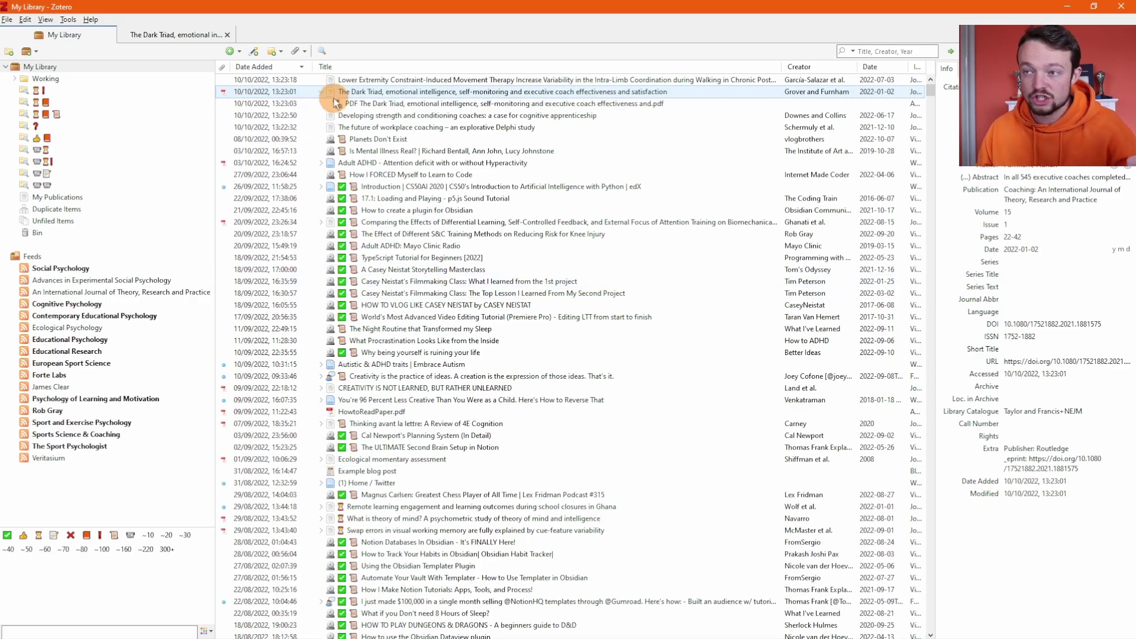
double_click(370, 109)
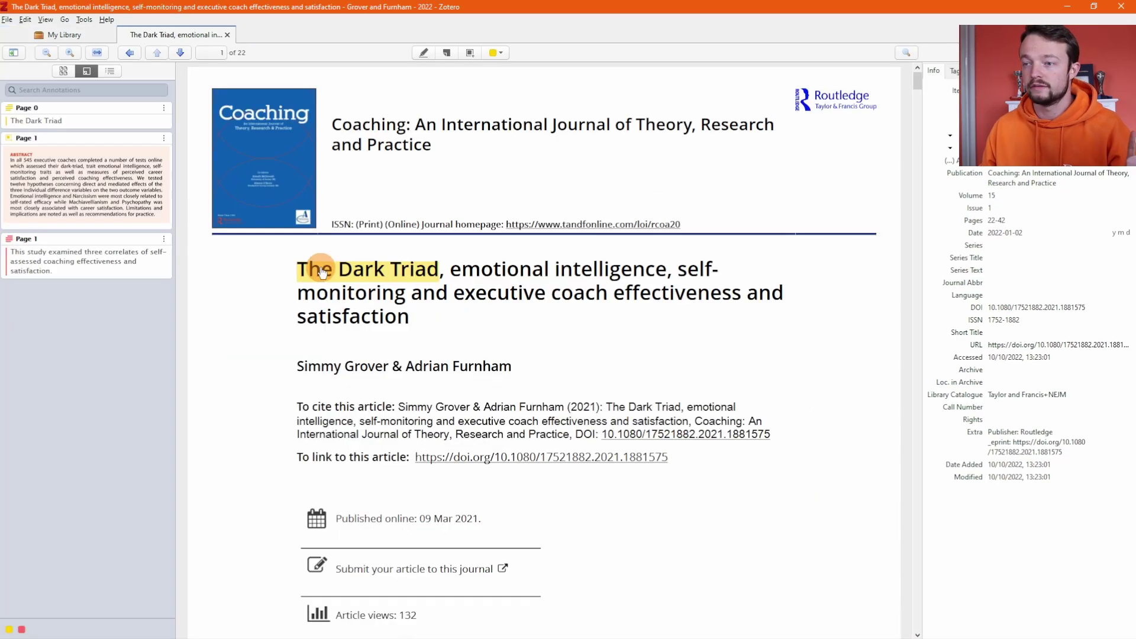
left_click(92, 201)
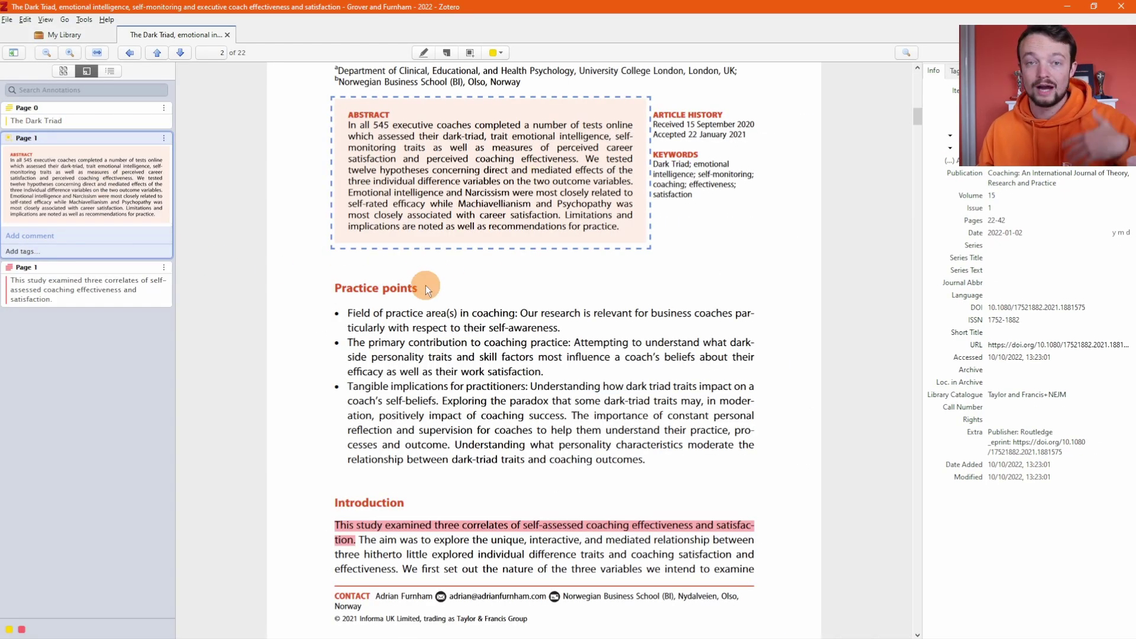
left_click(111, 286)
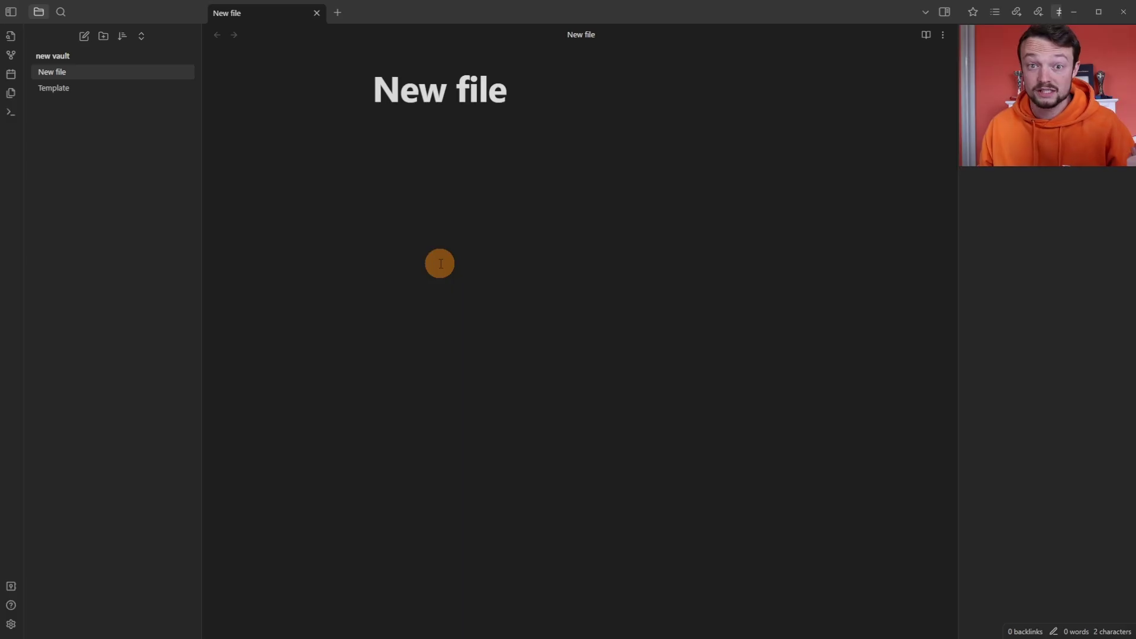
In Obsidian, import the Dark Triad article's annotations into the new vault and expand its Images folder
key("alt+z")
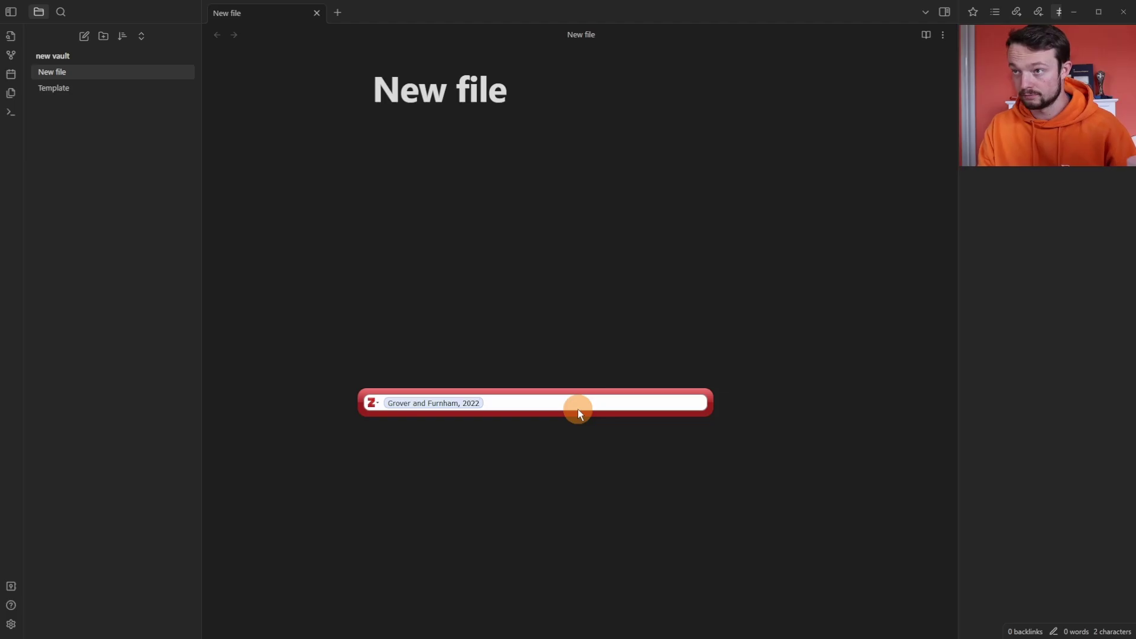
key("Return")
left_click(85, 72)
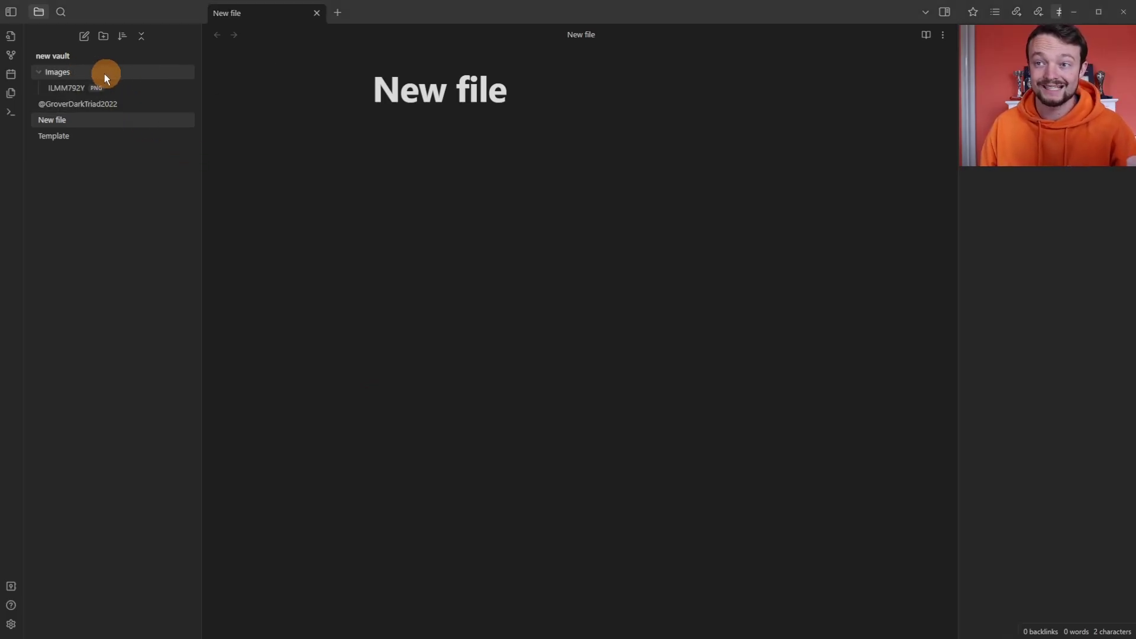
Review the extracted abstract image and the imported literature note, and follow its Zotero link to the PDF
left_click(137, 88)
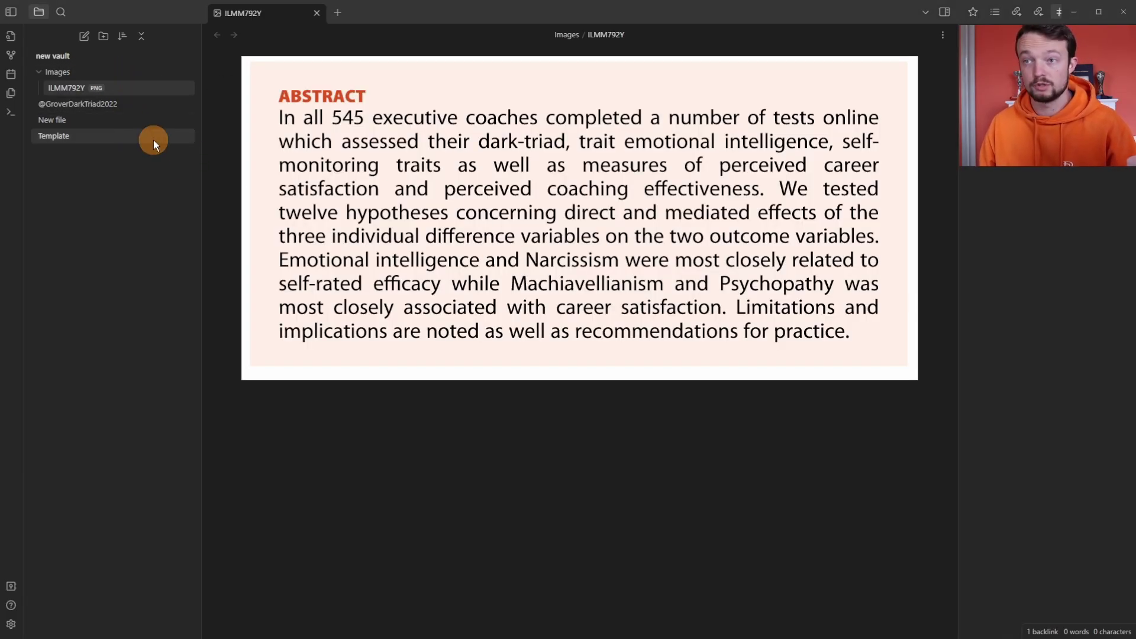
left_click(106, 104)
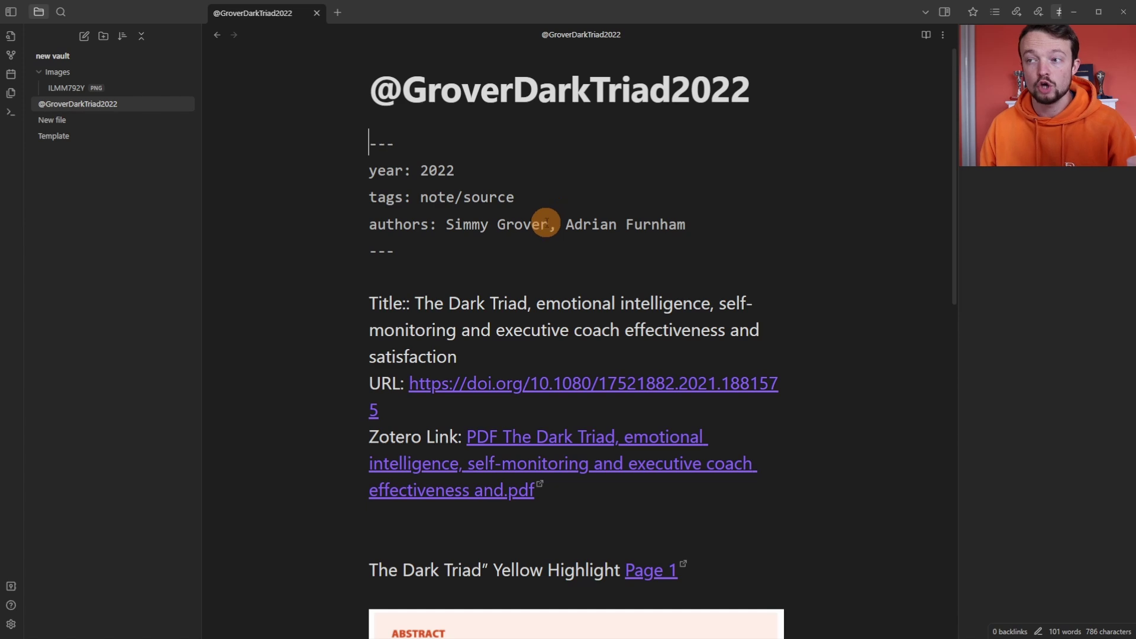
scroll(546, 224, "down", 2)
scroll(546, 223, "down", 3)
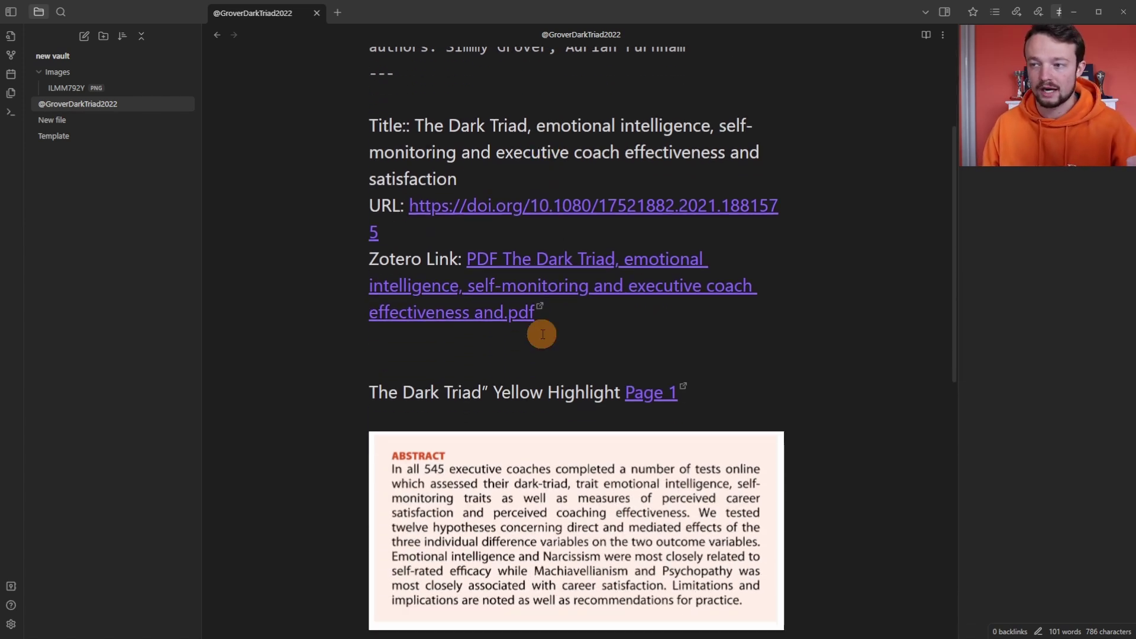
left_click(649, 280)
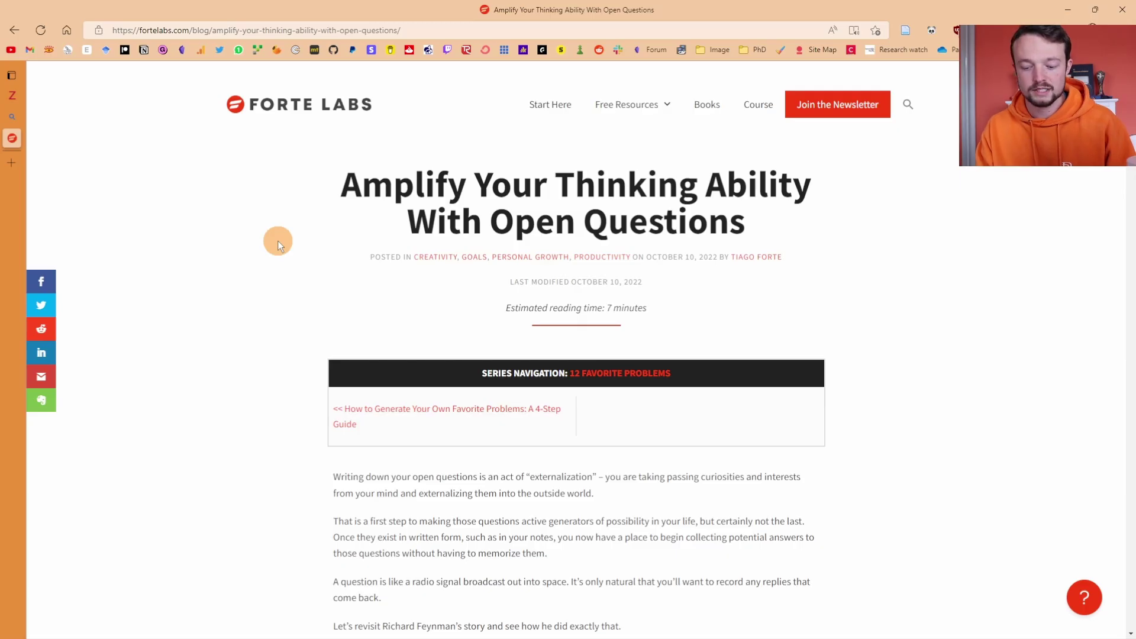
In the browser, save all pages of the article "Amplify Your Thinking Ability With Open Questions" as a portrait PDF
key("ctrl+p")
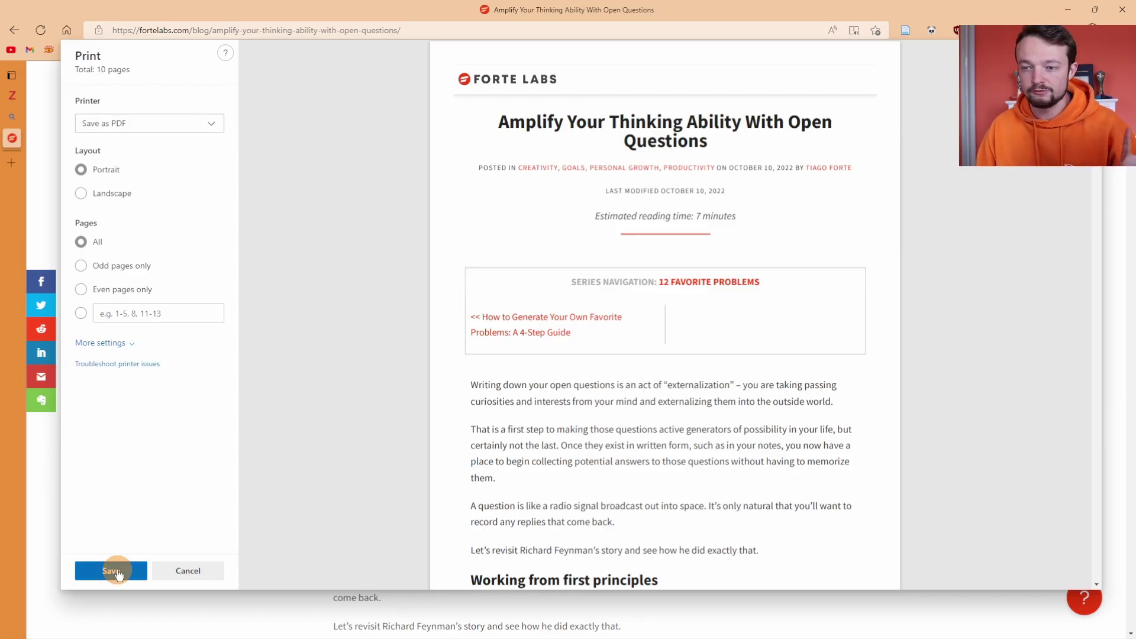
left_click(98, 570)
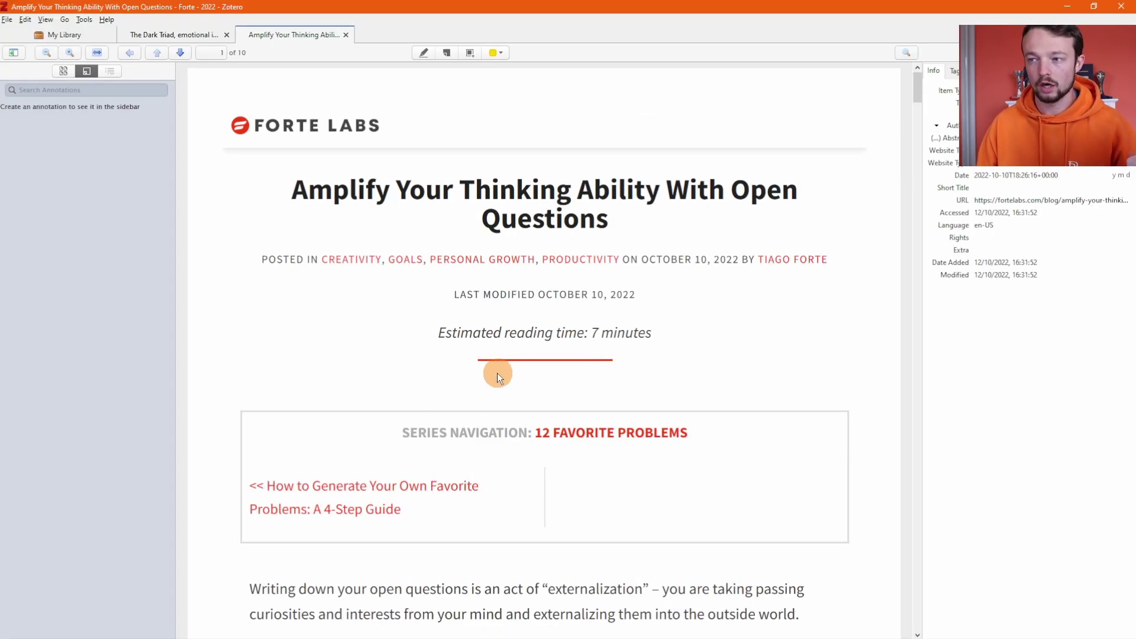
In Zotero, draw an area annotation around the blackboard lecture photo on page 3 of the Forte Labs article PDF
scroll(491, 373, "down", 2)
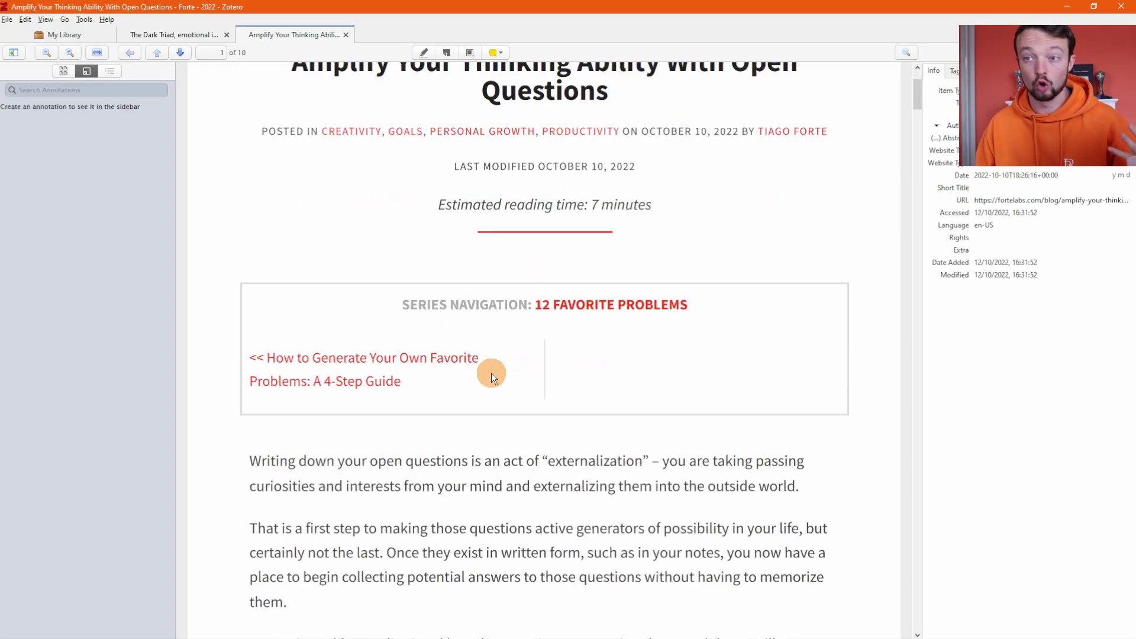
scroll(491, 373, "up", 2)
scroll(492, 373, "down", 13)
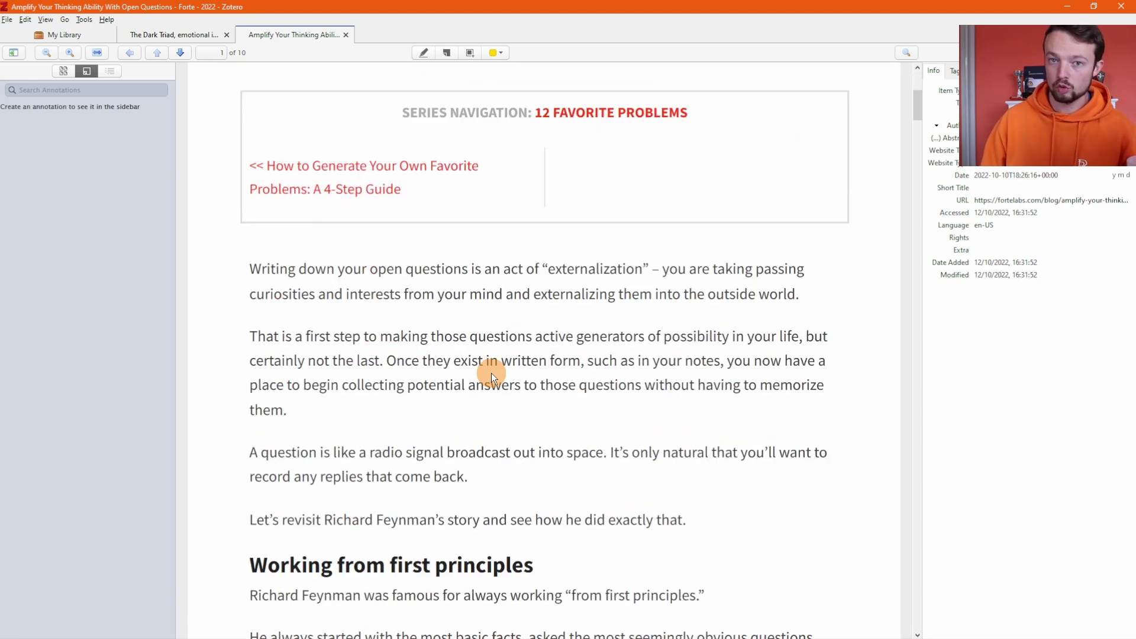
scroll(491, 374, "down", 5)
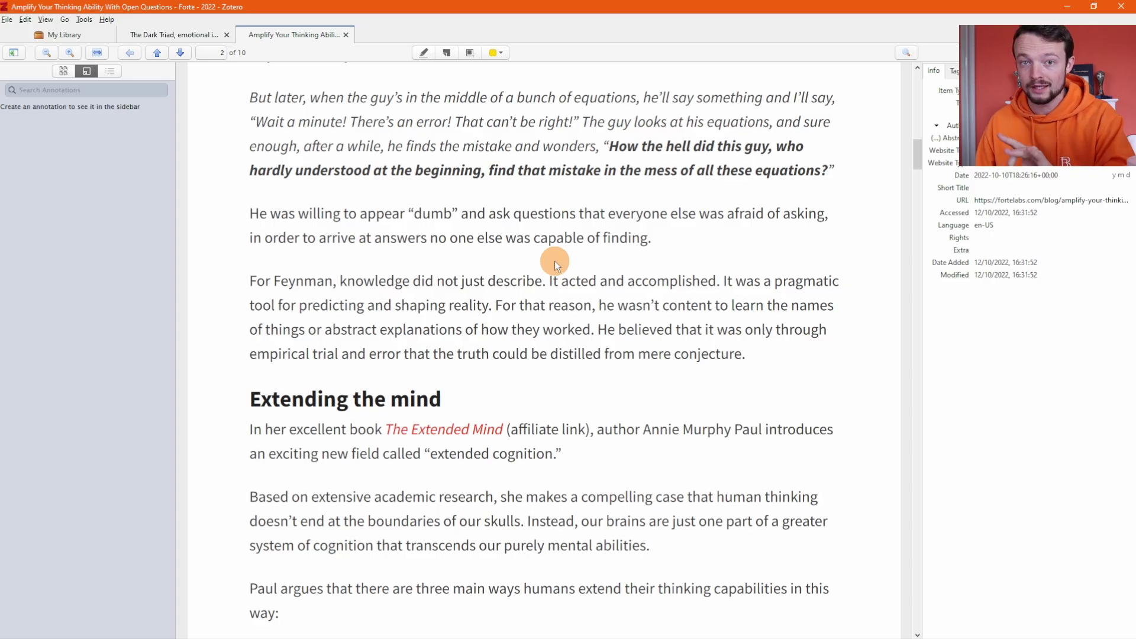
scroll(429, 276, "down", 14)
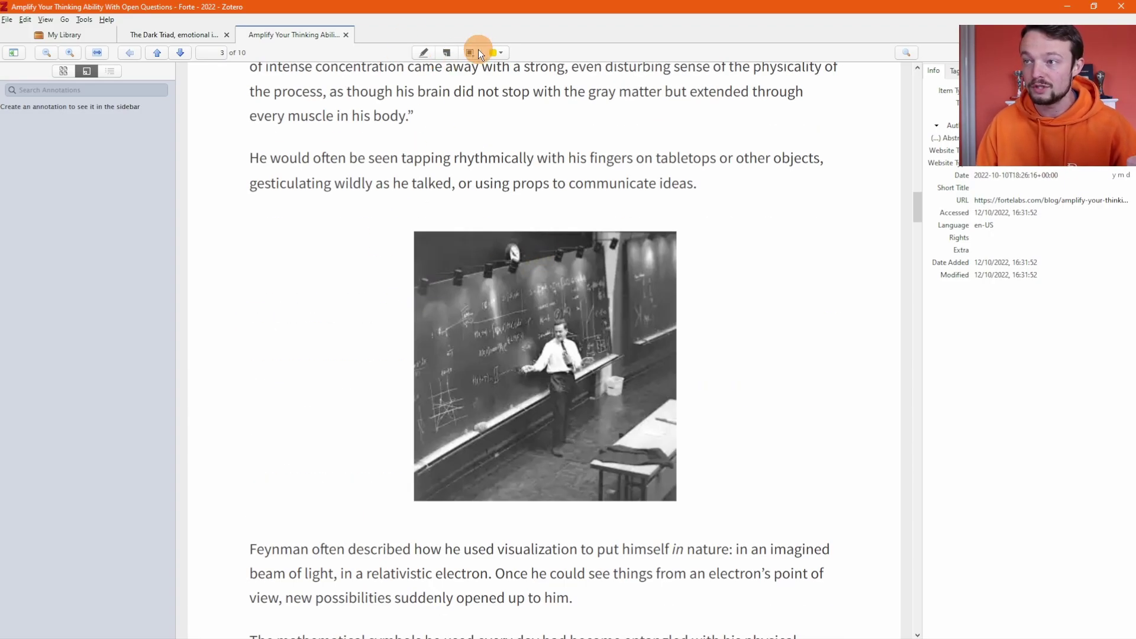
mouse_move(395, 213)
left_mouse_down()
mouse_move(694, 490)
mouse_move(701, 520)
left_mouse_up()
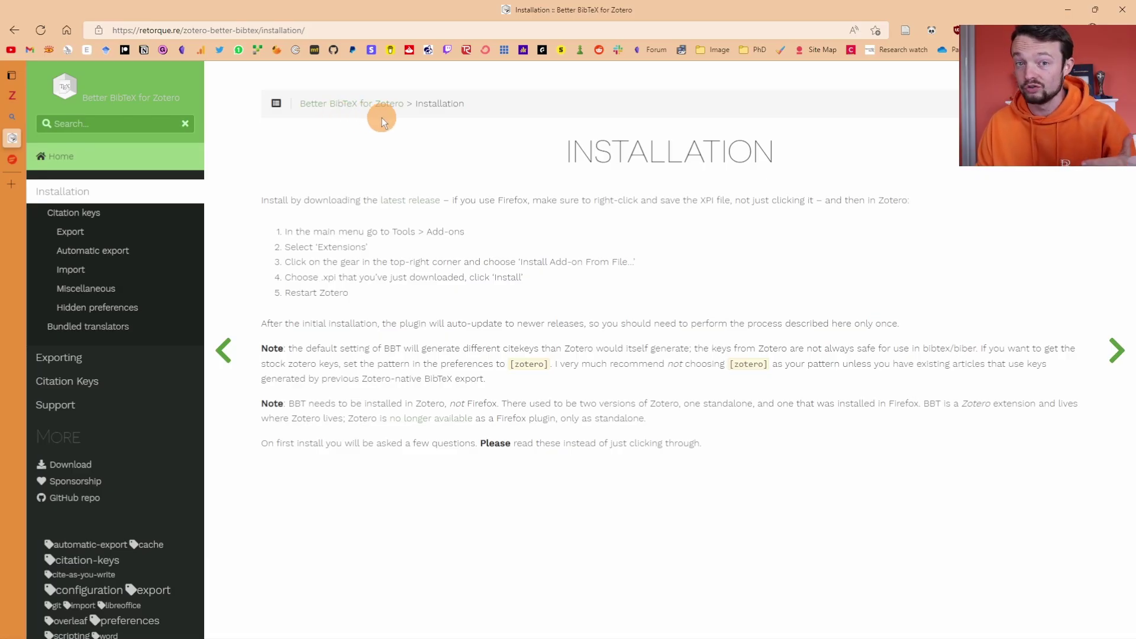
In the browser, download zotero-better-bibtex-6.7.24.xpi from the latest Better BibTeX release, and open Zotero's add-ons manager
left_click(413, 204)
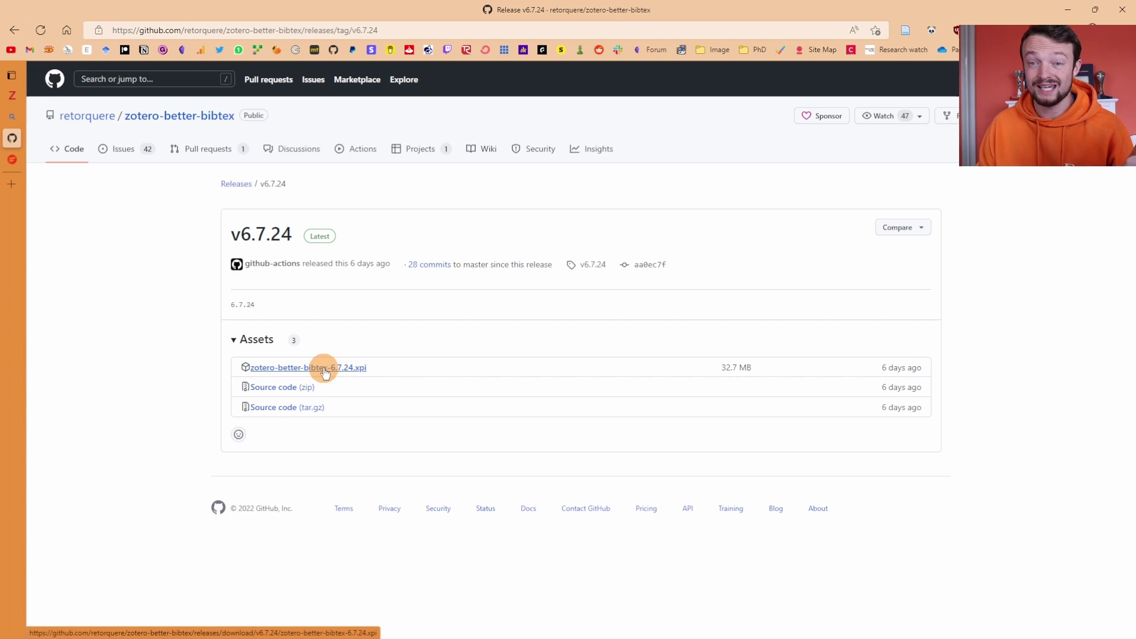
left_click(324, 370)
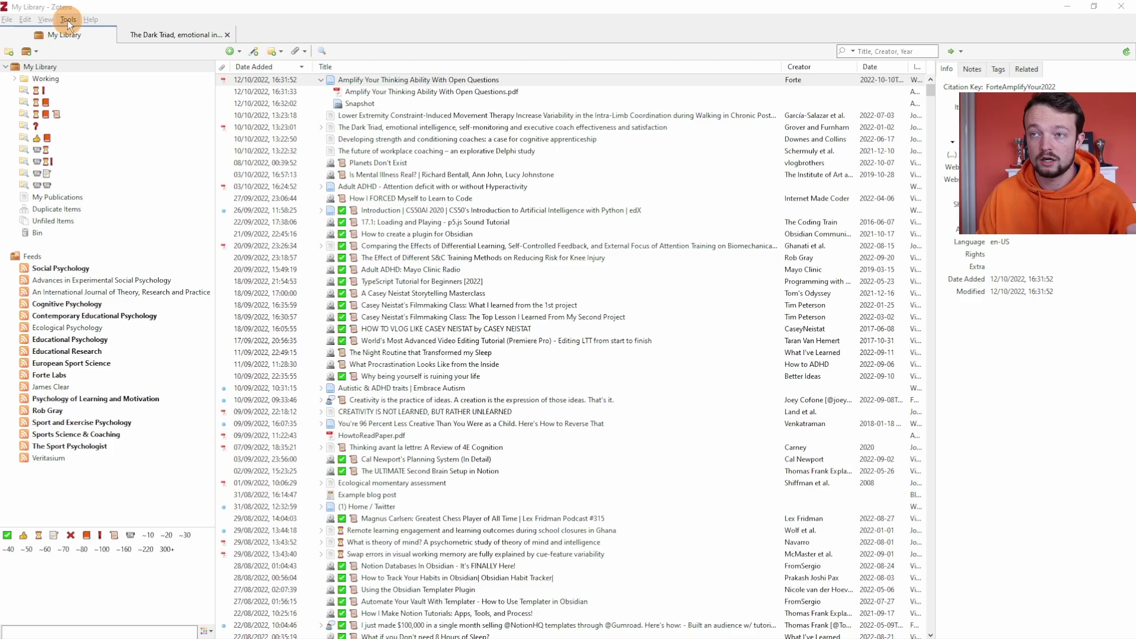
left_click(67, 20)
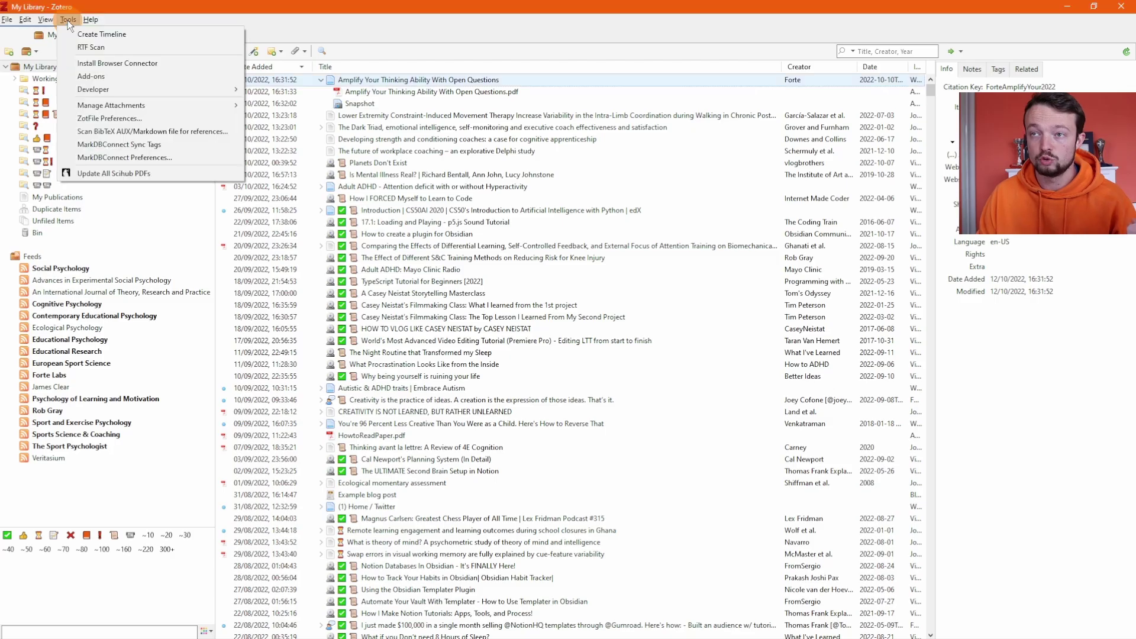
left_click(105, 76)
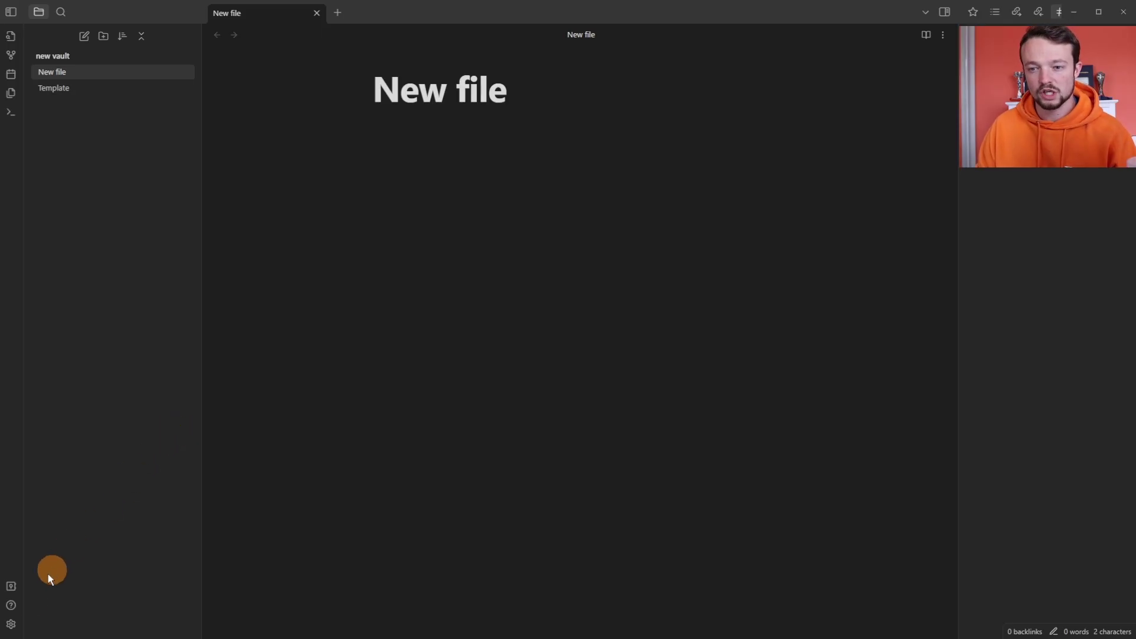
Turn on community plugins in Obsidian's settings
left_click(11, 625)
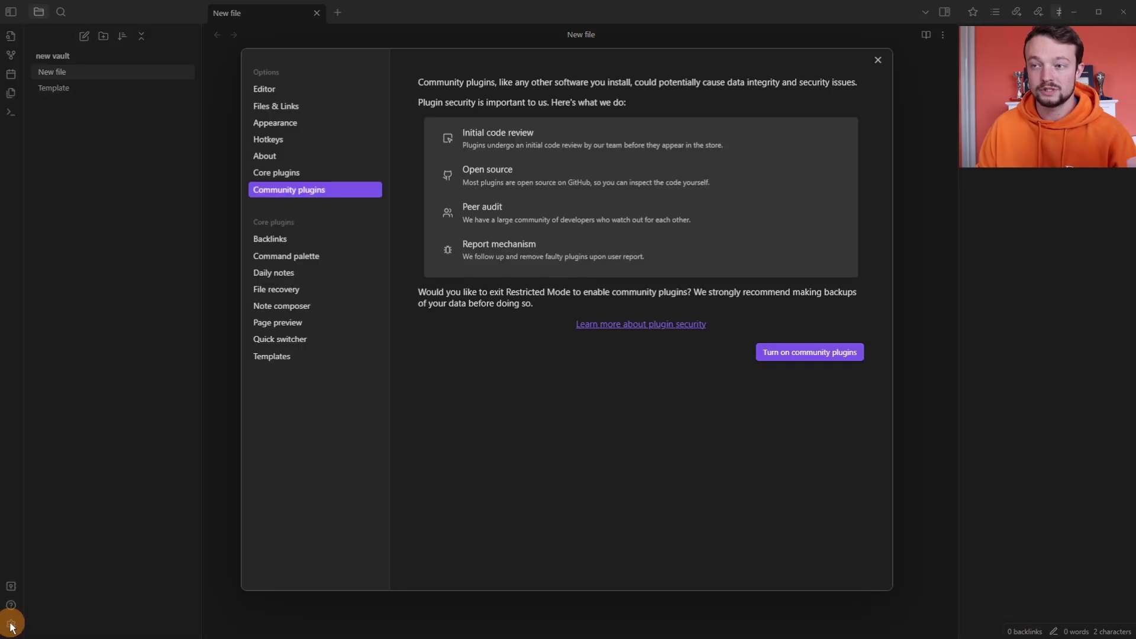
left_click(811, 357)
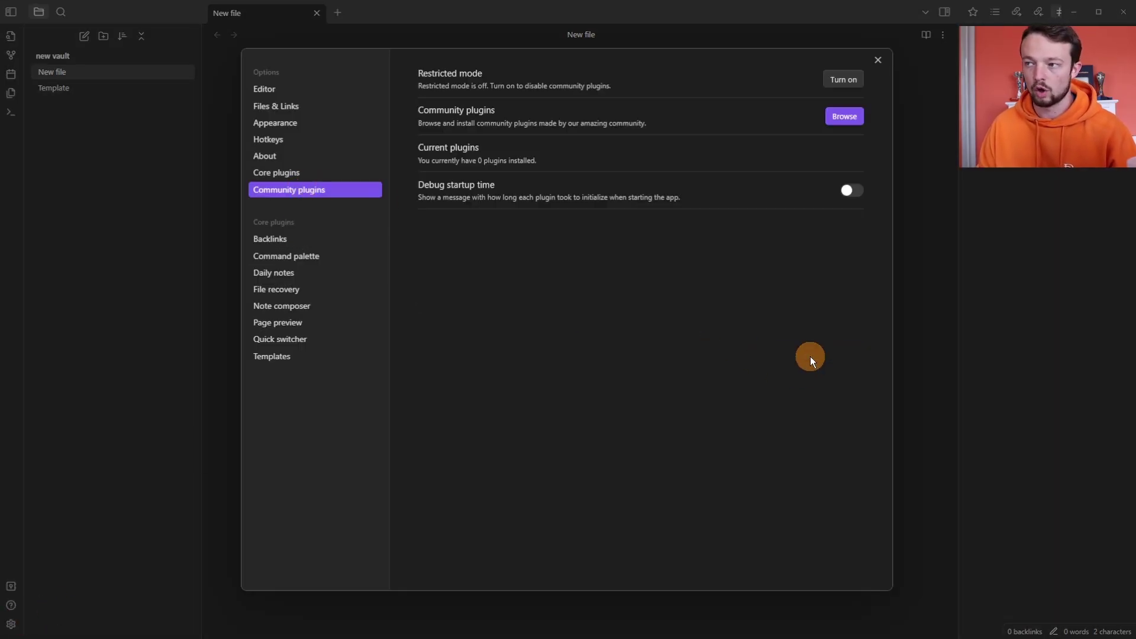
Search the community plugins for "zotero", and install and enable the Zotero Integration plugin
left_click(851, 115)
type("zotero")
left_click(324, 331)
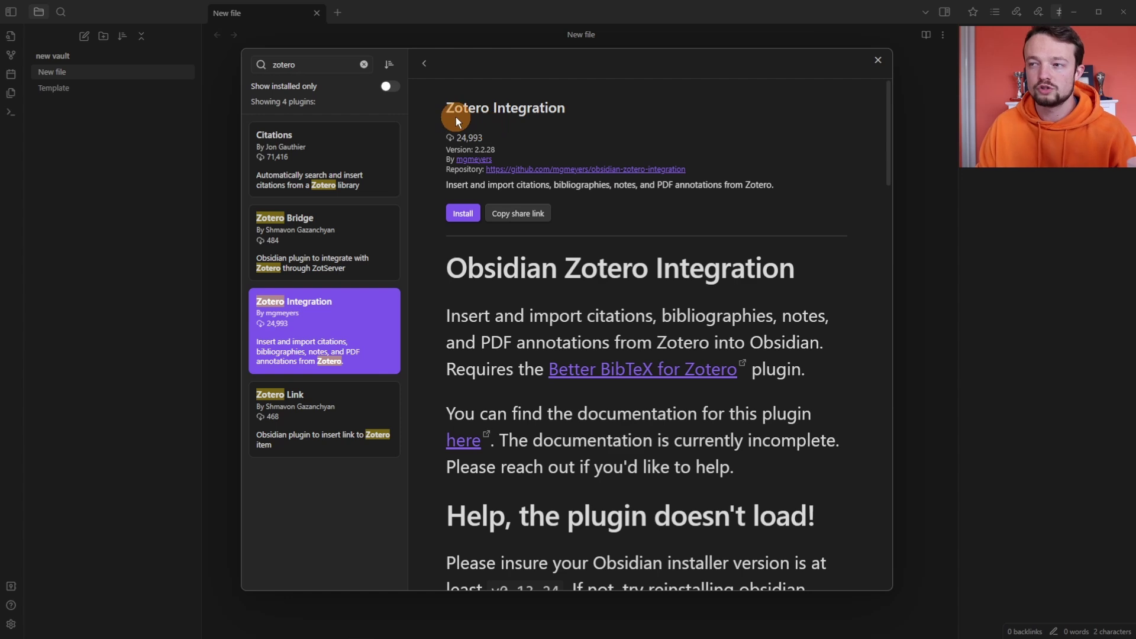
left_click(466, 212)
left_click(466, 213)
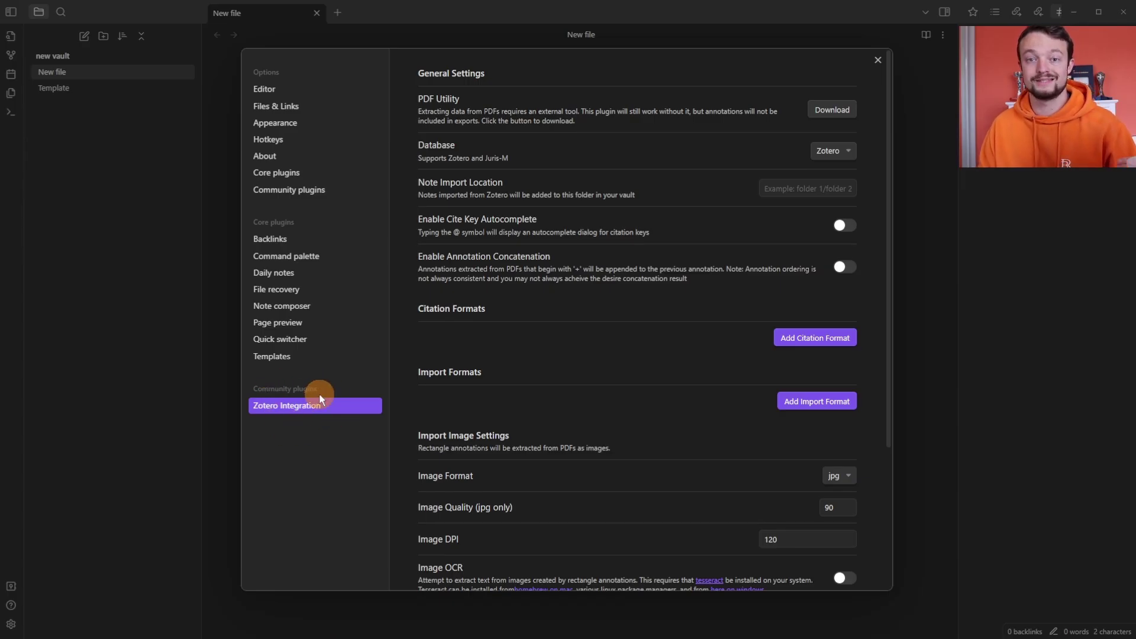
Download the PDF utility for Zotero Integration and enable annotation concatenation
left_click(824, 108)
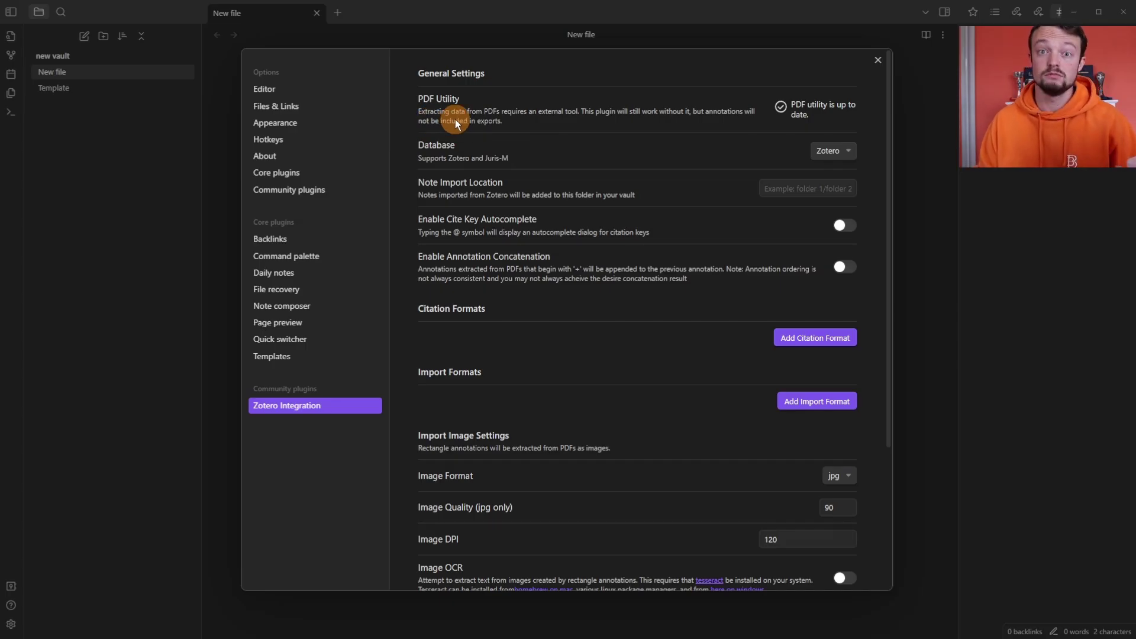
left_click(781, 195)
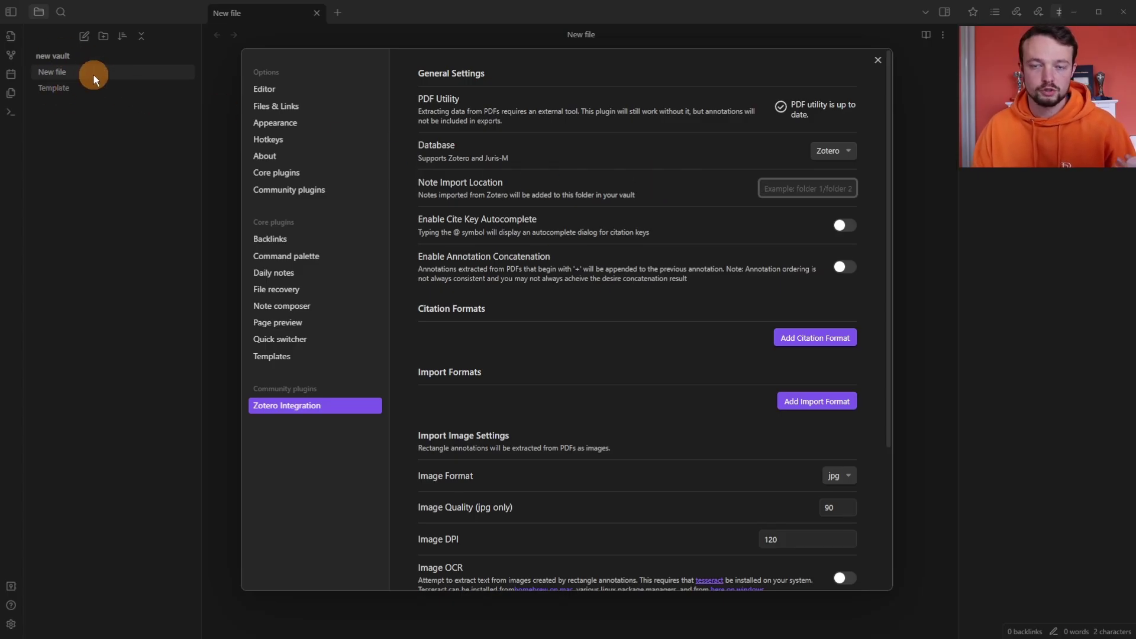
left_click(842, 268)
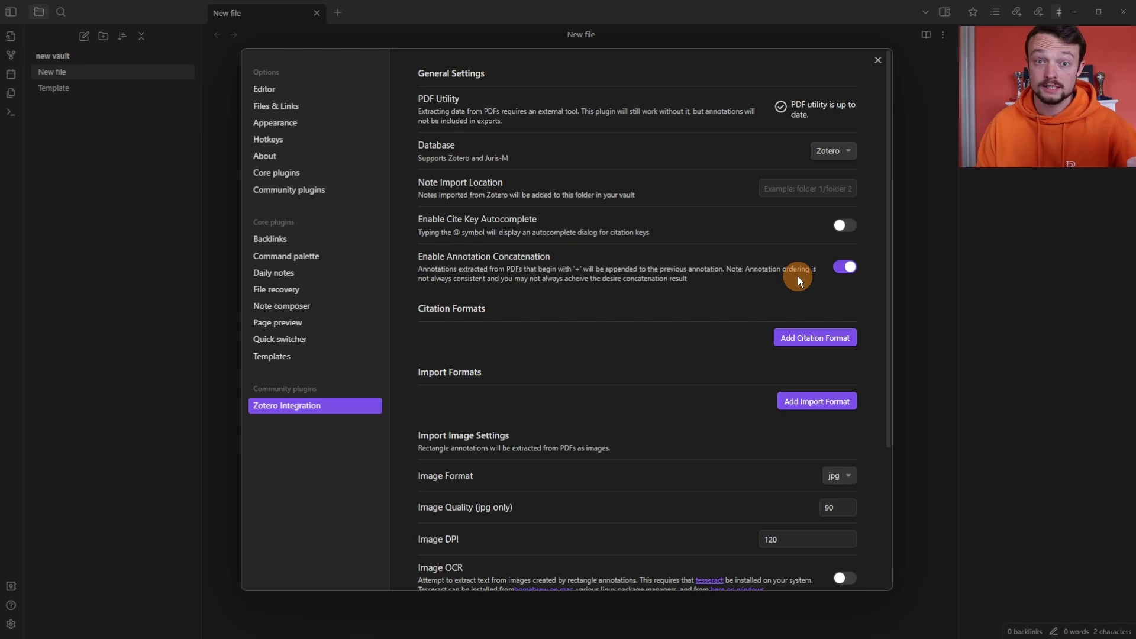
Add an import format in the Zotero Integration settings and look over its name, path and template fields
scroll(647, 239, "down", 2)
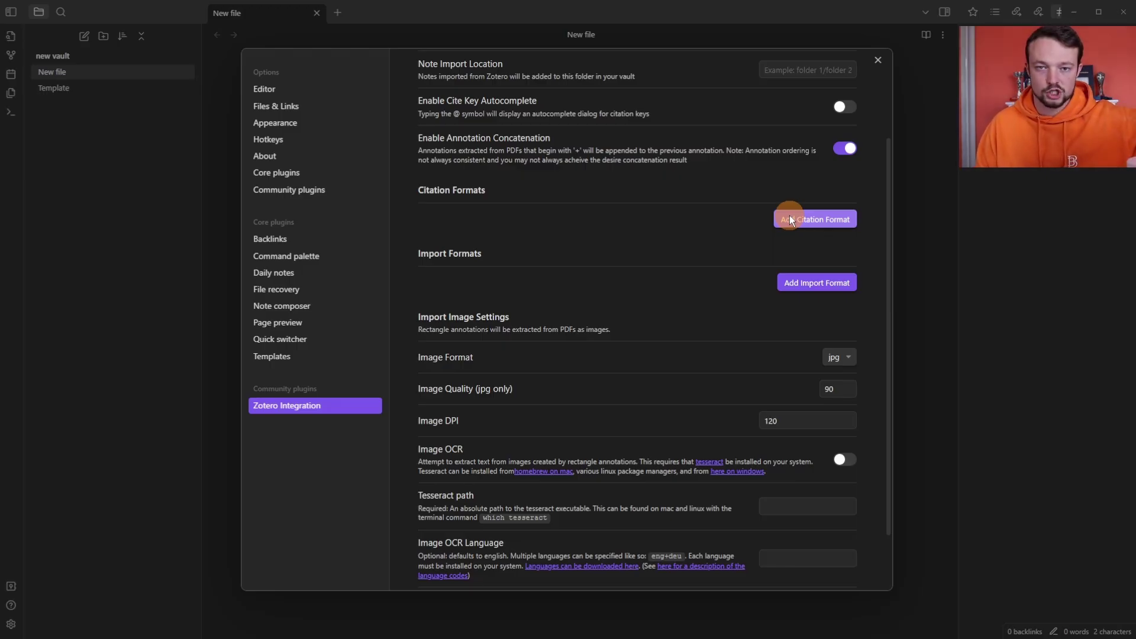
left_click(823, 282)
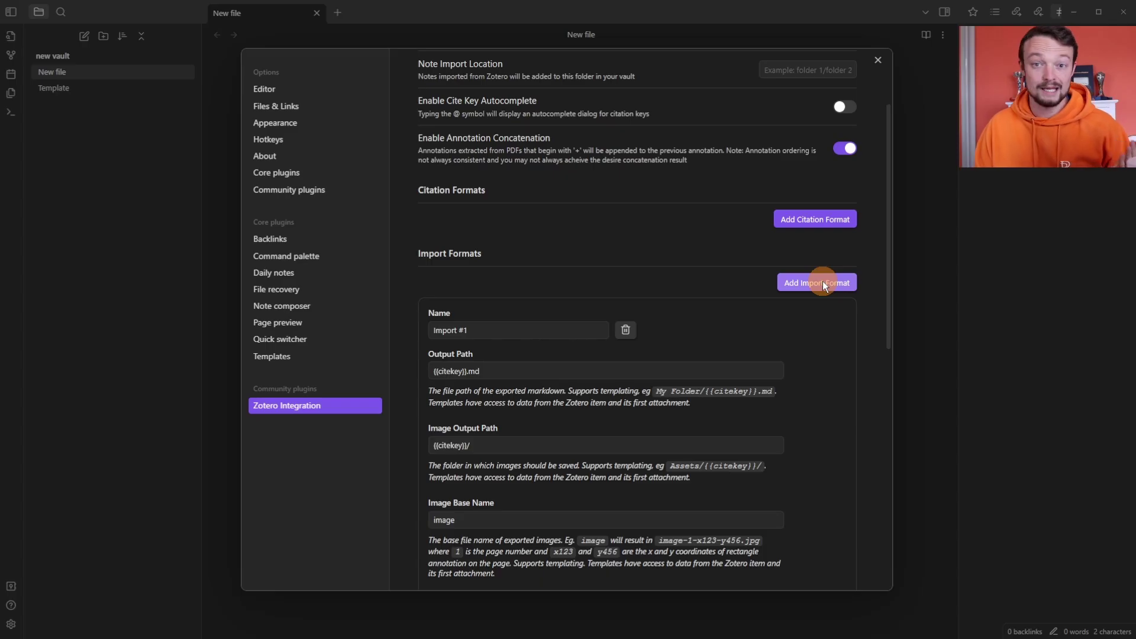
scroll(445, 145, "down", 3)
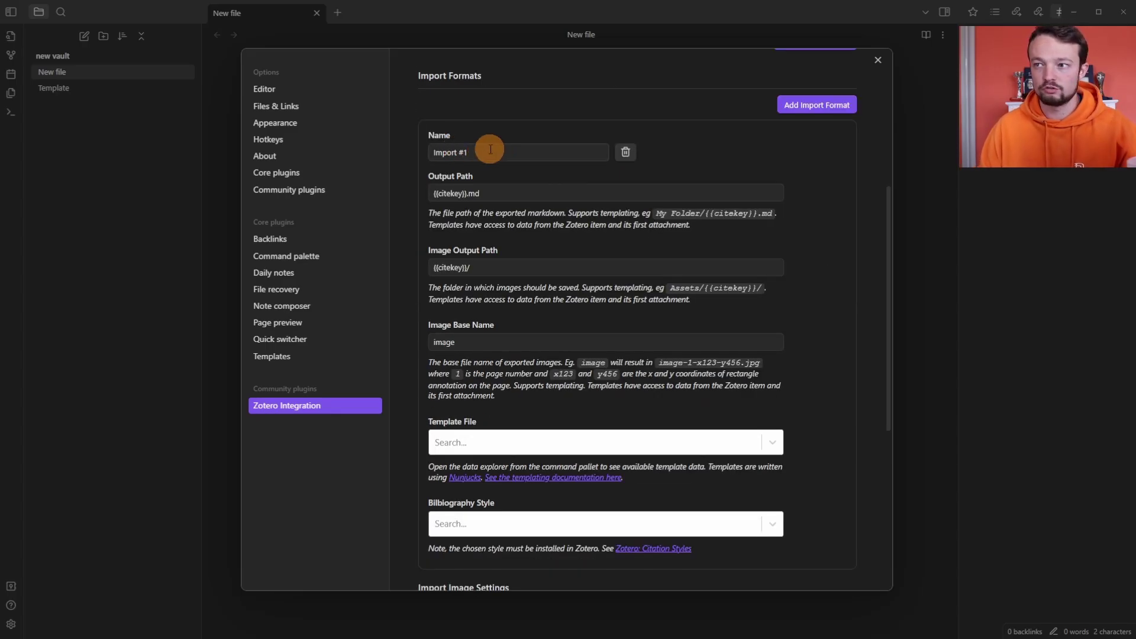
scroll(492, 149, "up", 1)
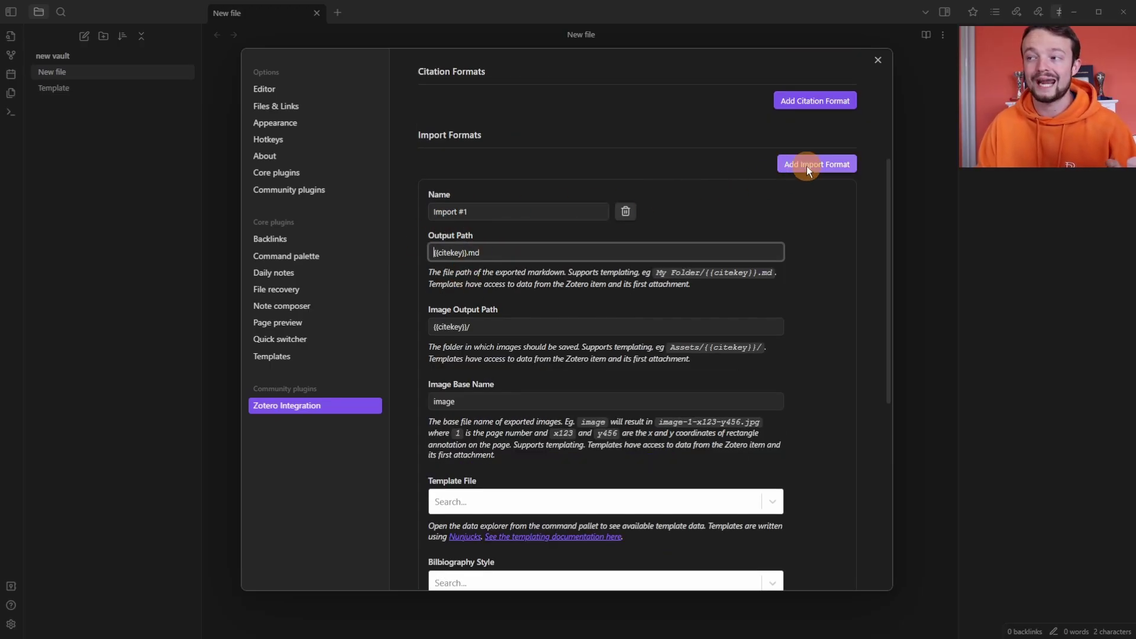
scroll(807, 166, "up", 4)
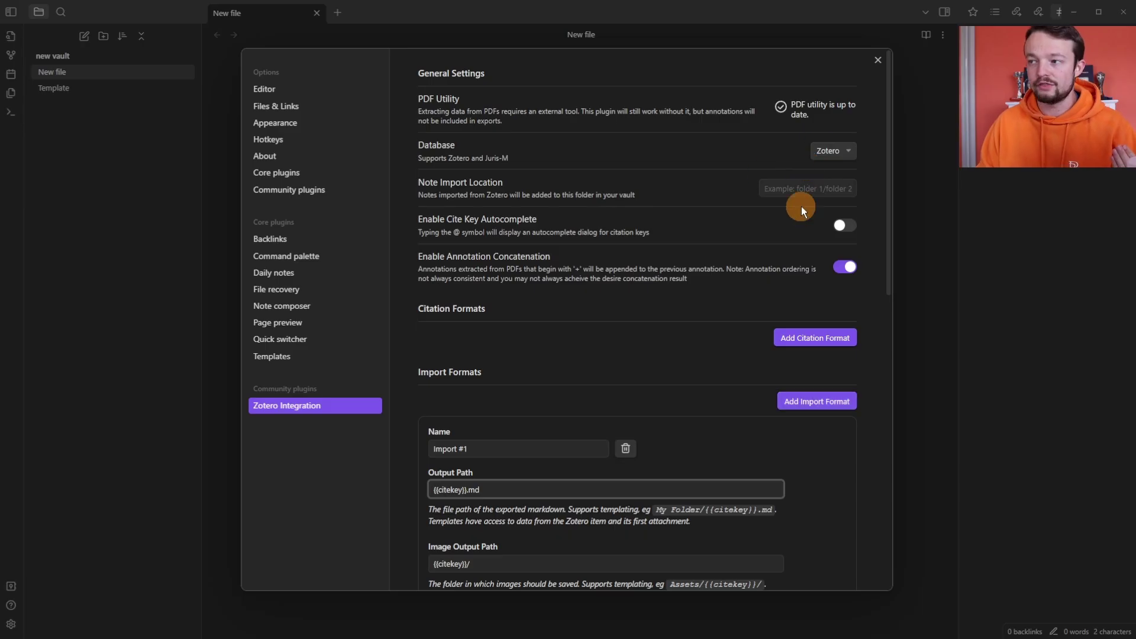
scroll(766, 191, "down", 6)
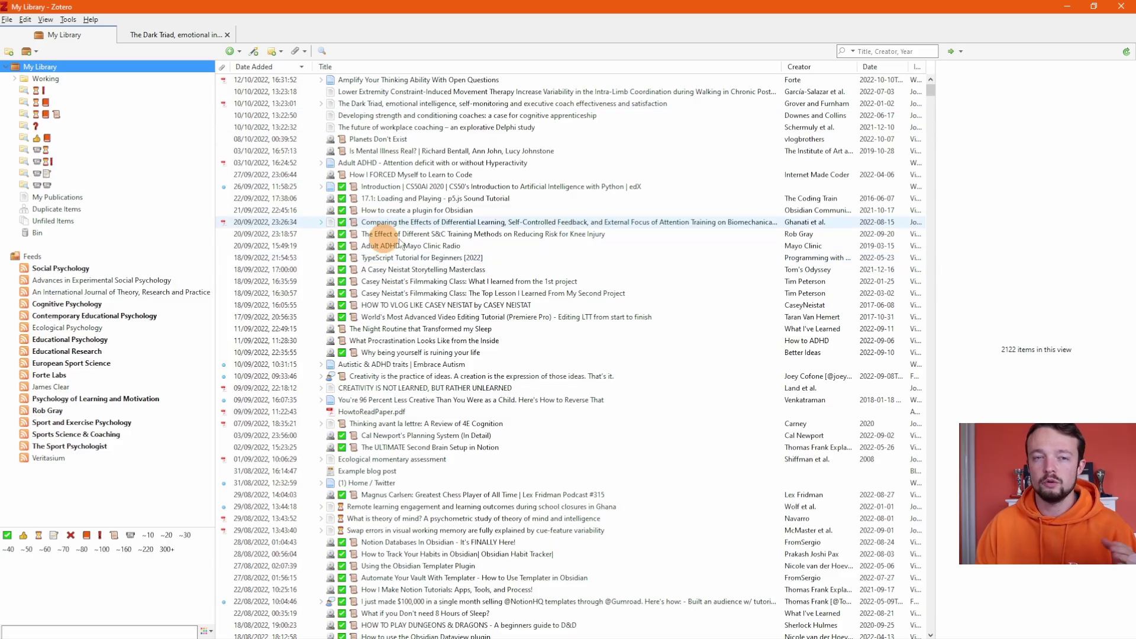
Select the Dark Triad article in the Zotero library to view its citation key
left_click(416, 111)
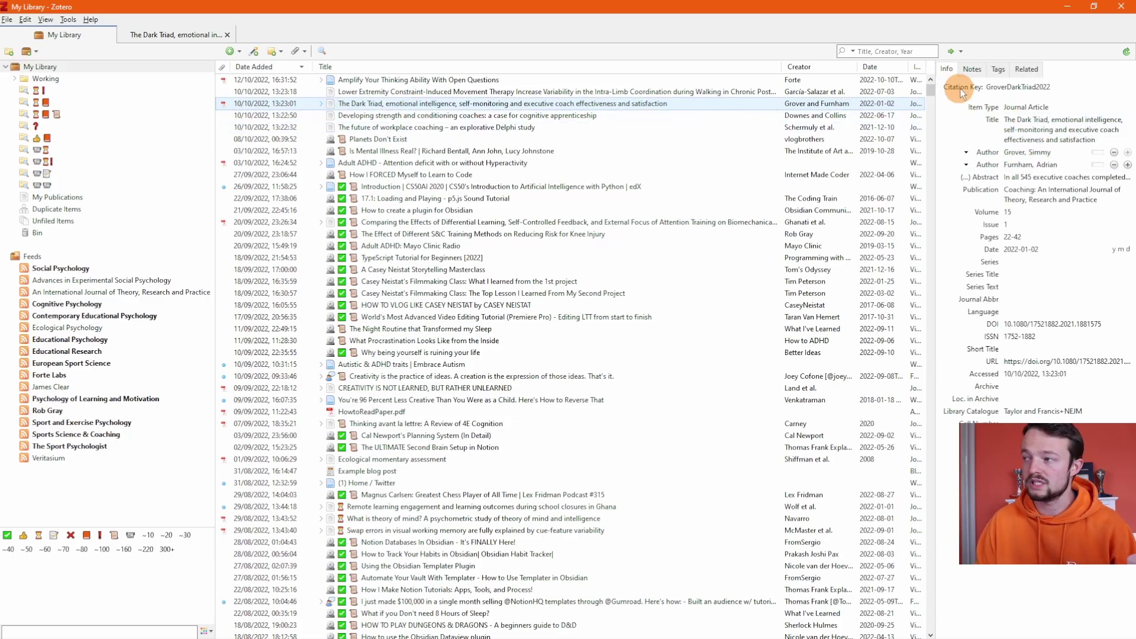
Highlight the Dark Triad article's citation key in its Zotero item details
left_click(987, 87)
left_click_drag(987, 87, 1088, 96)
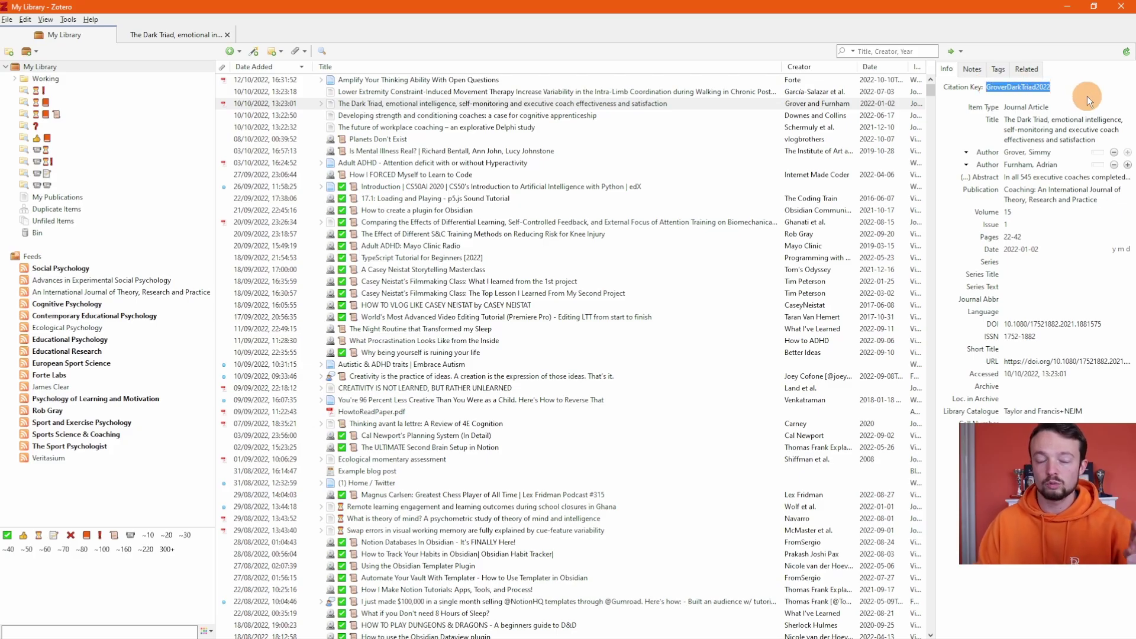
Switch to Obsidian and, in the import format, set the image output path to Images and choose Template.md as the template file
left_click(510, 210)
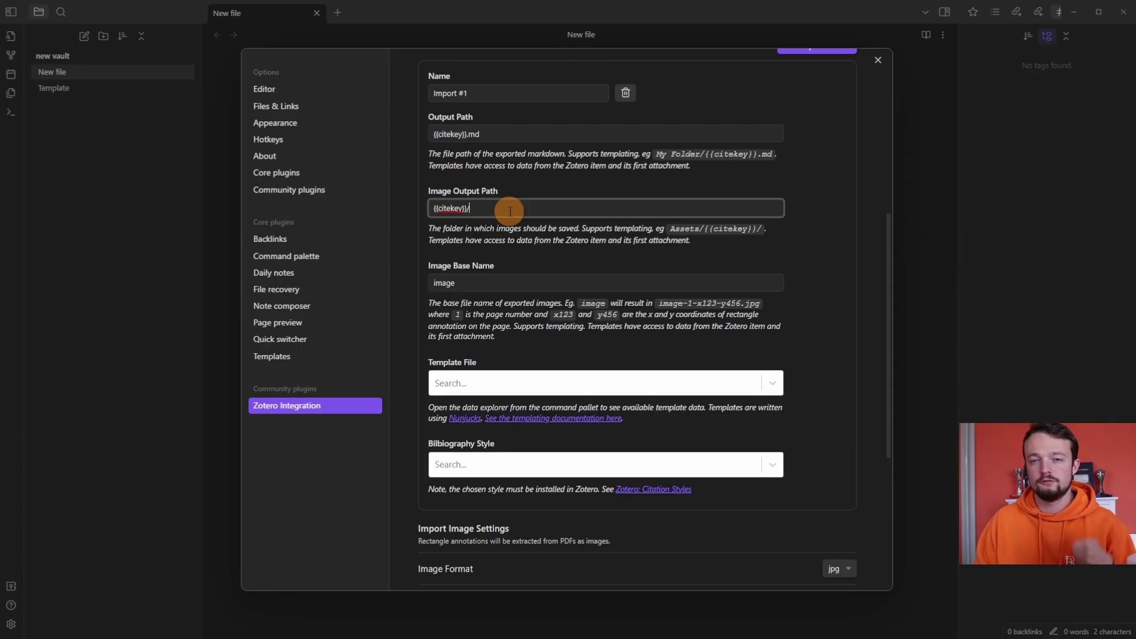
left_click_drag(497, 210, 405, 212)
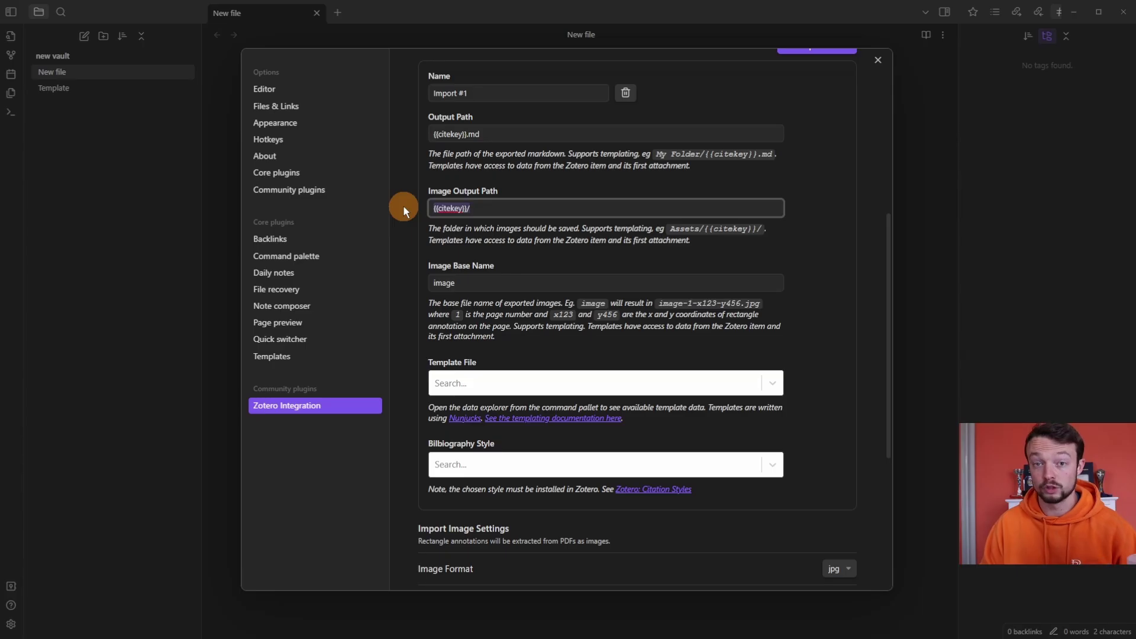
type("Images")
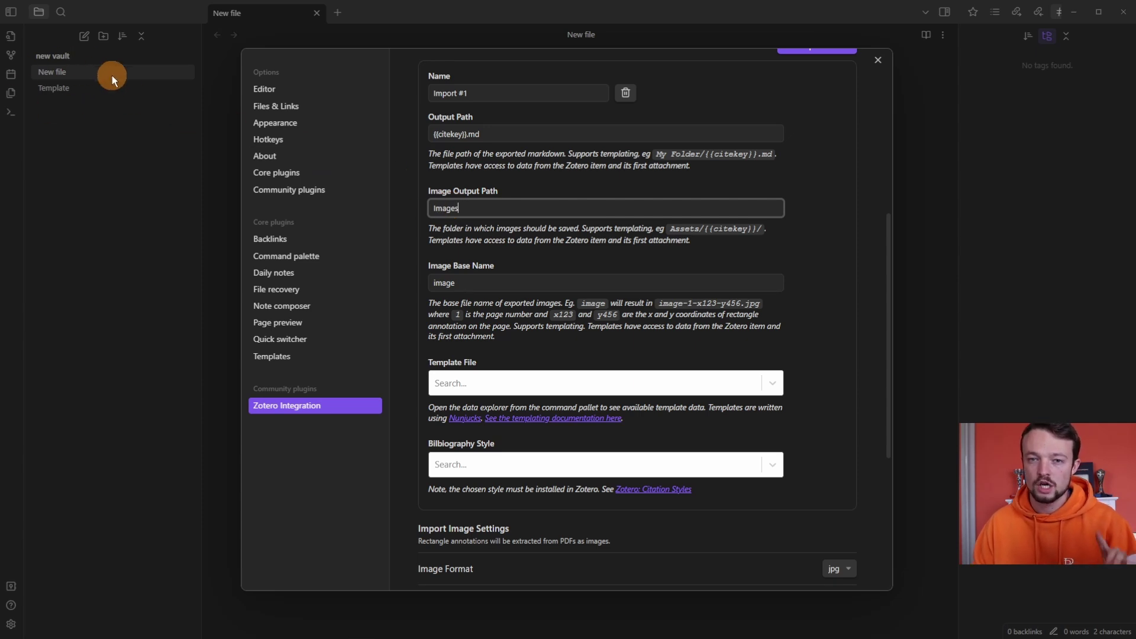
left_click(434, 180)
scroll(438, 196, "down", 2)
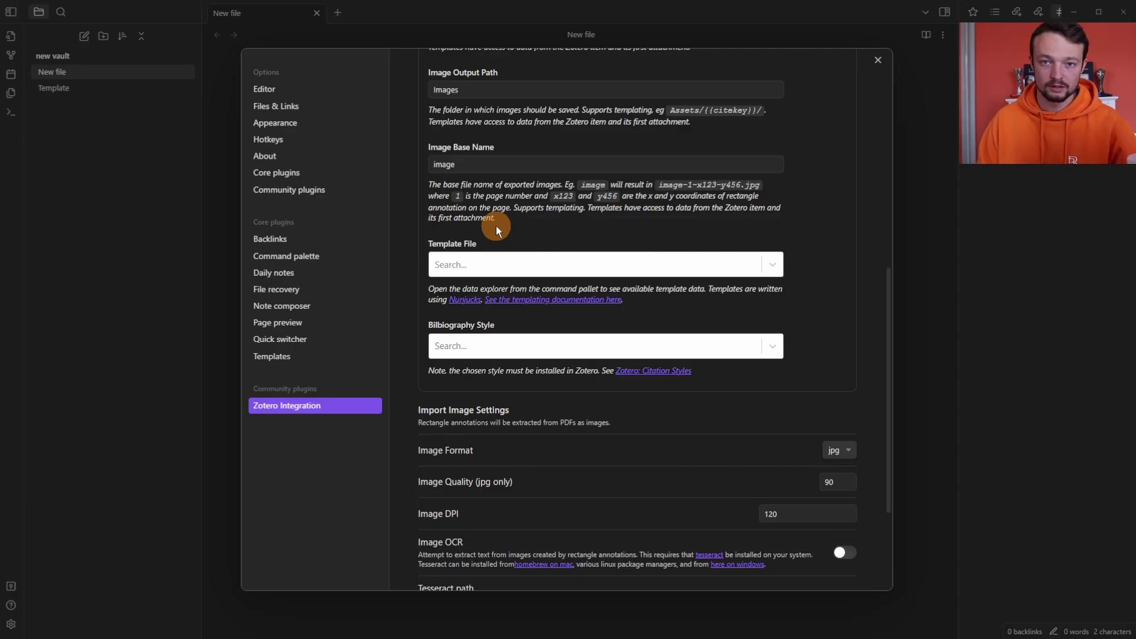
left_click(481, 263)
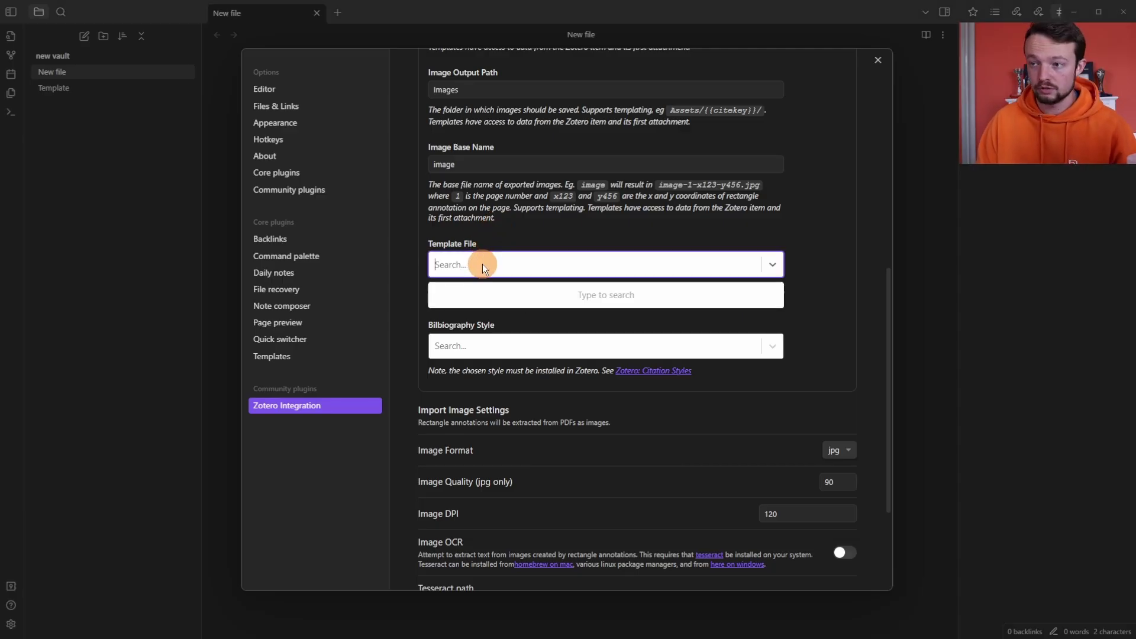
left_click(501, 294)
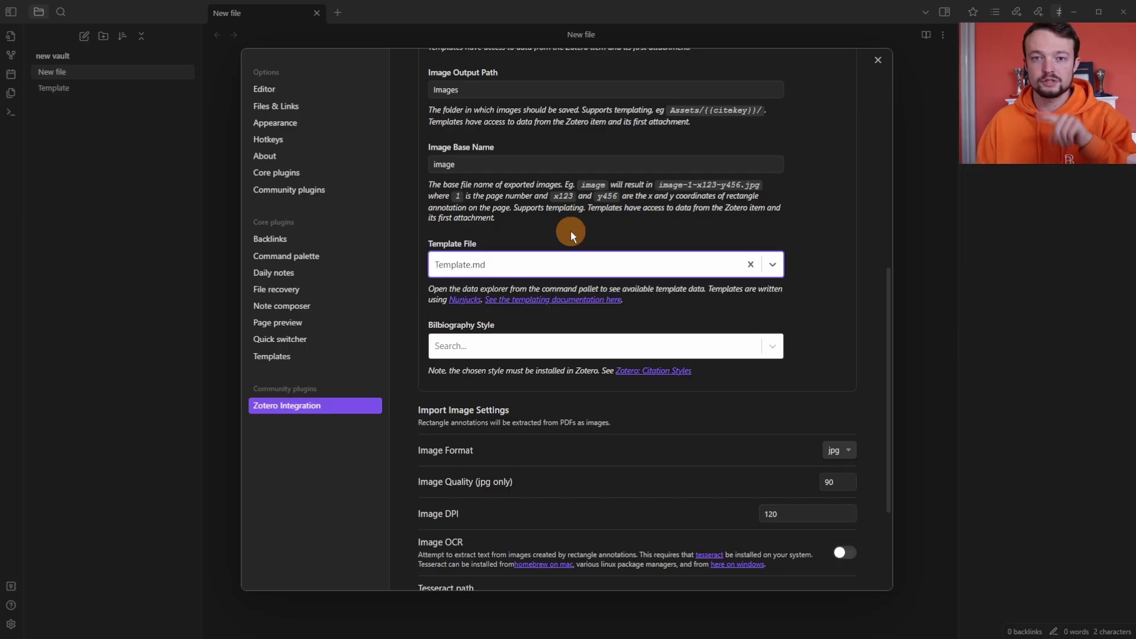
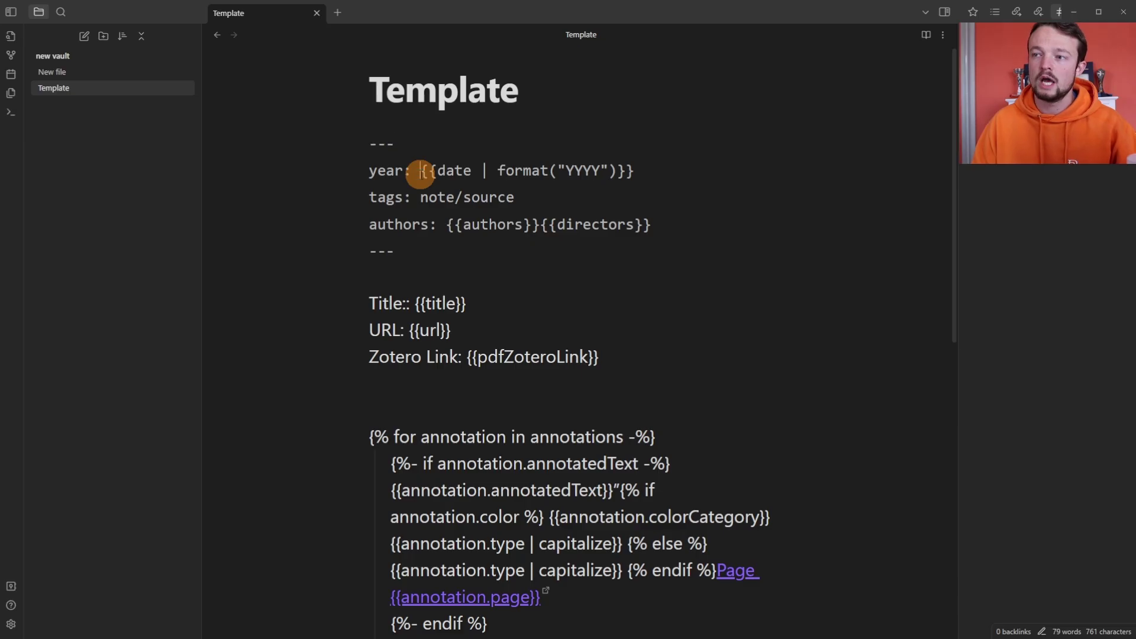
Examine the year, tags and authors placeholders in the front matter of the Template note
left_click_drag(420, 173, 472, 172)
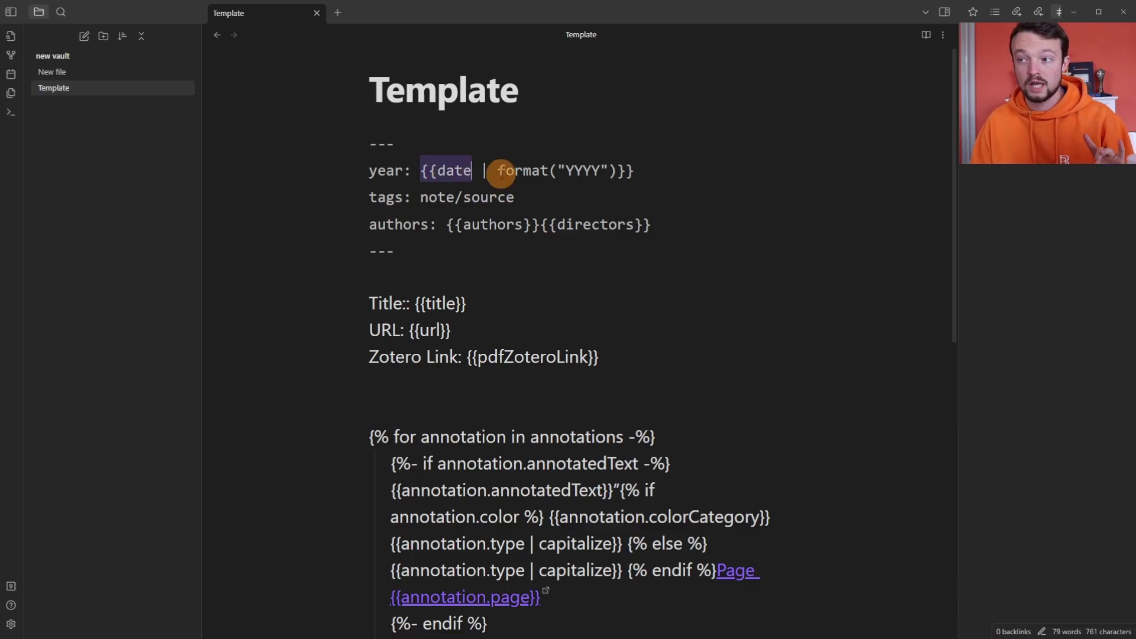
left_click_drag(497, 171, 622, 170)
left_click(642, 171)
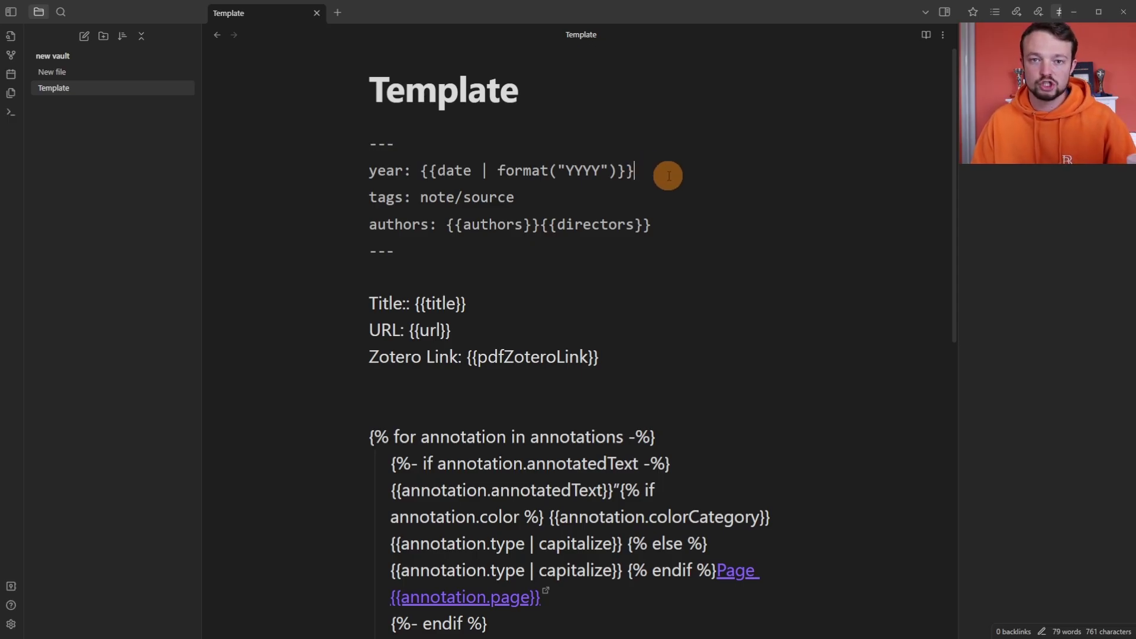
key("Down")
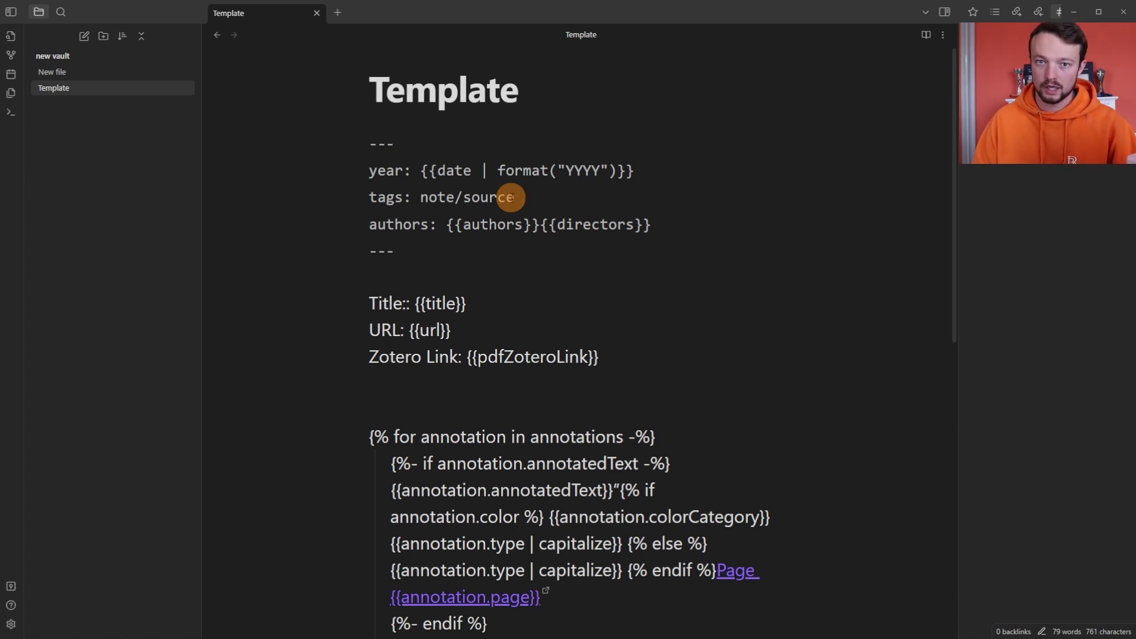
left_click_drag(651, 225, 446, 223)
left_click(464, 226)
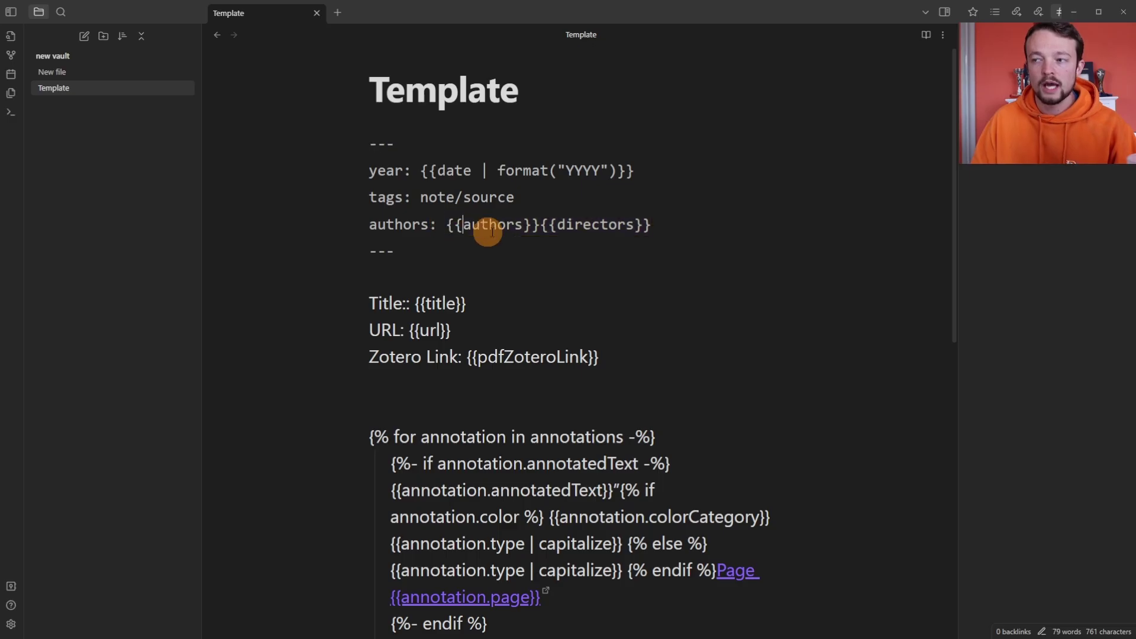
left_click_drag(549, 226, 635, 225)
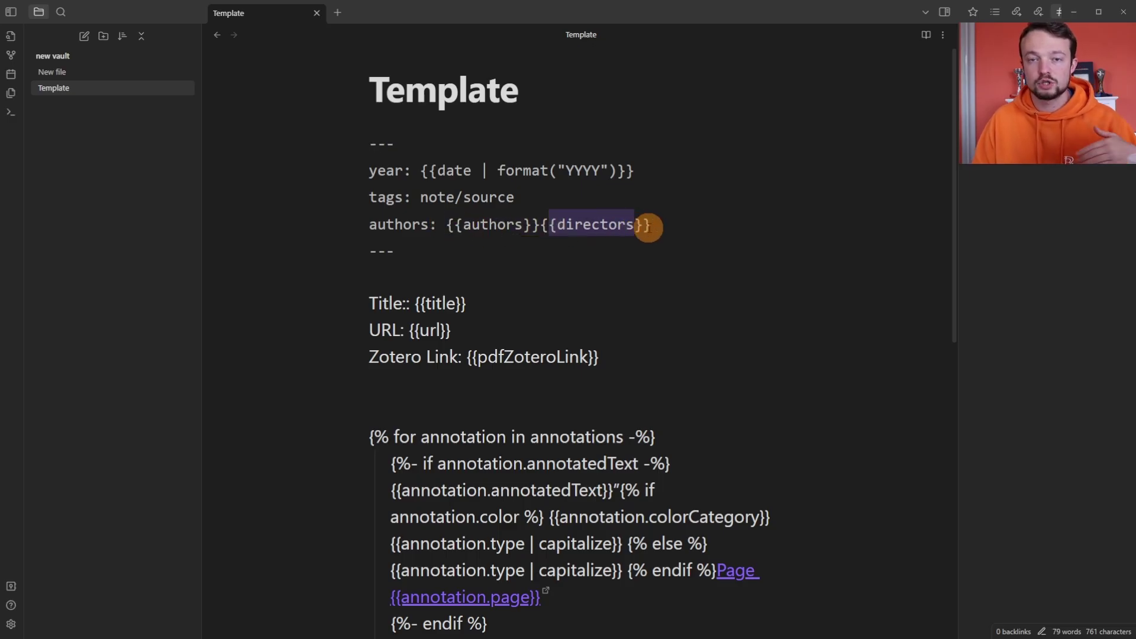
left_click(652, 226)
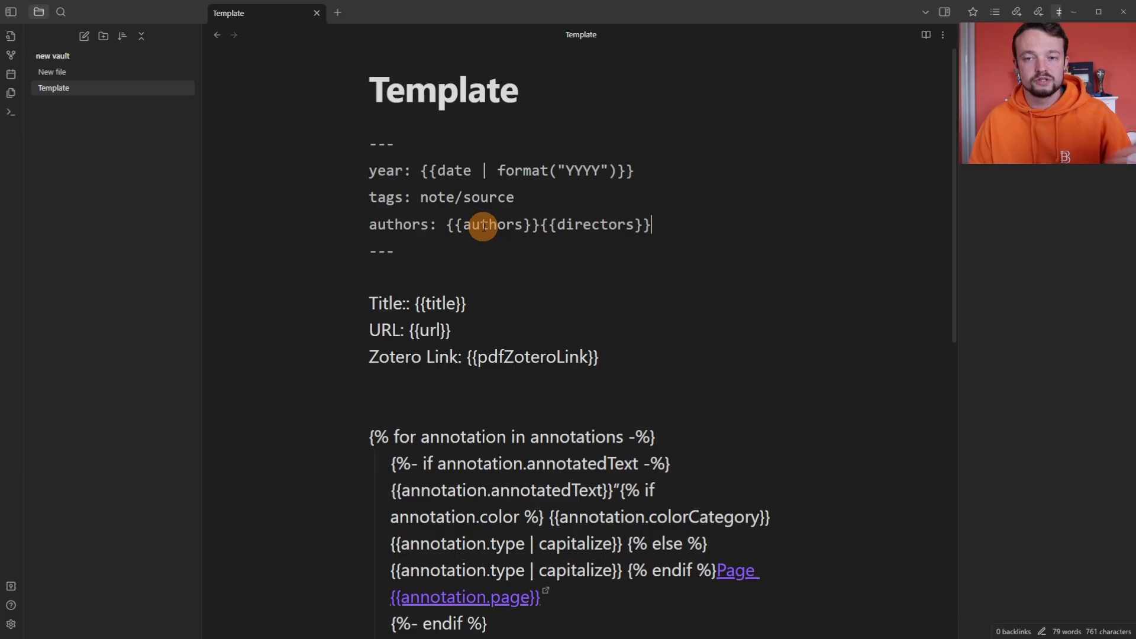
Look over the title, URL and Zotero link lines and the annotation loop in the Template note's body
scroll(483, 224, "down", 3)
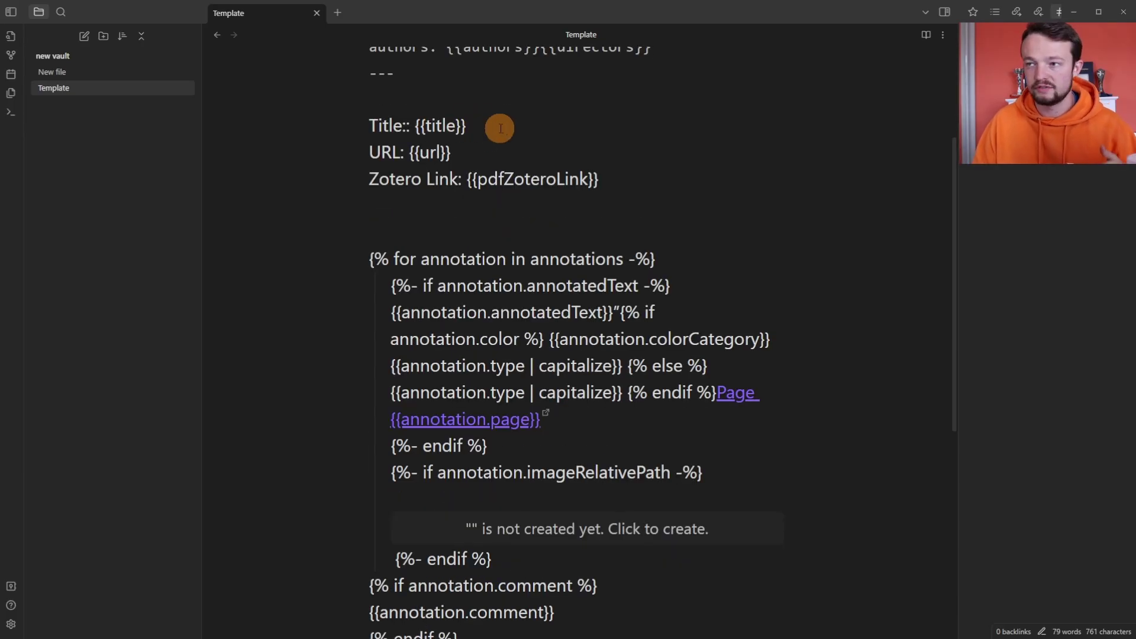
left_click(482, 156)
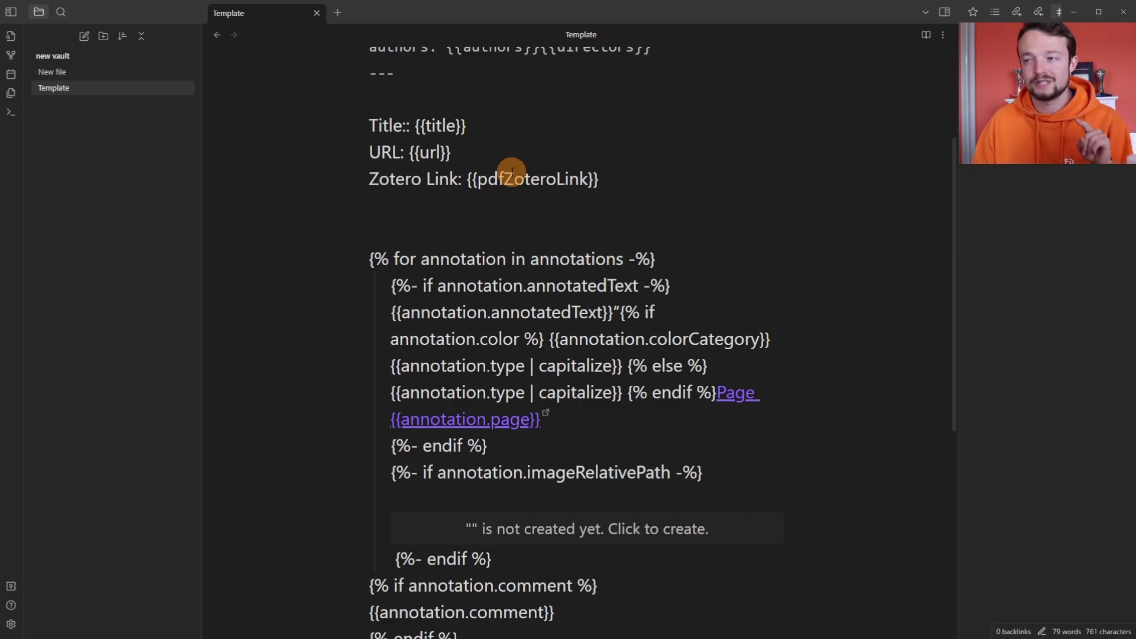
left_click(515, 192)
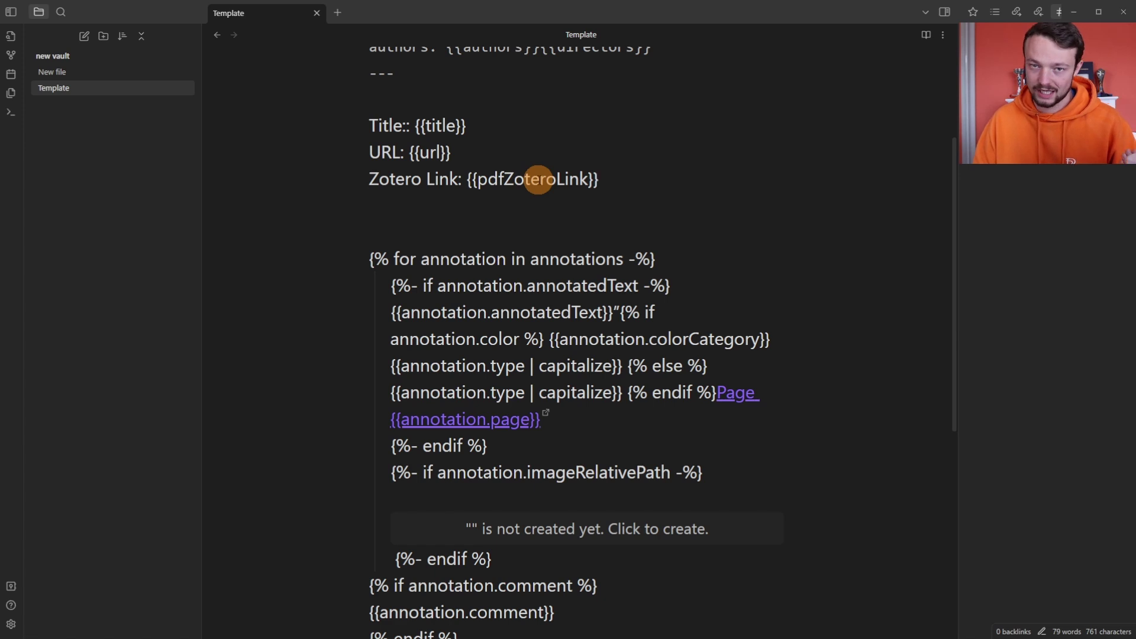
key("ctrl+shift+End")
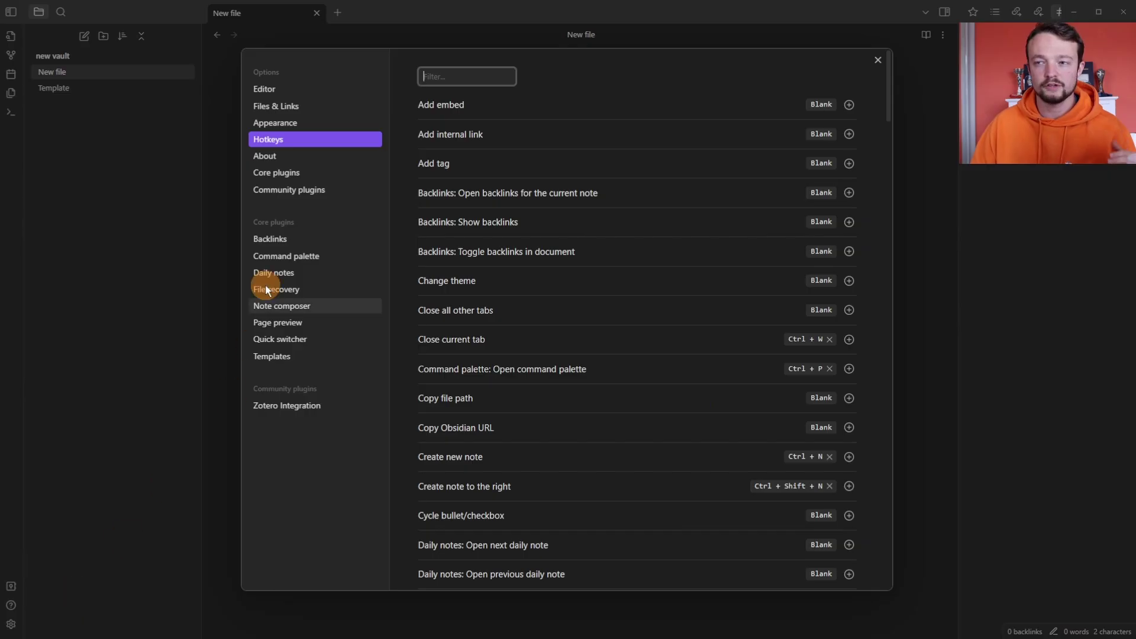
Filter the hotkey settings for "zotero"
type("zotero")
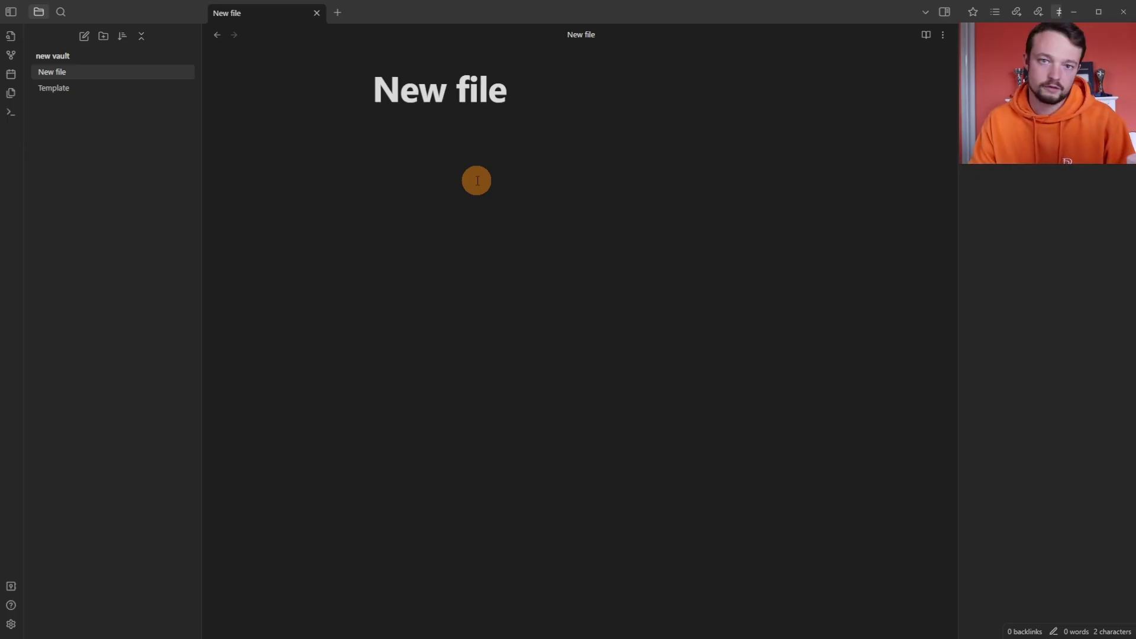
Run the Zotero import, search for "dark triad" and import the matching article as a note
key("alt+z")
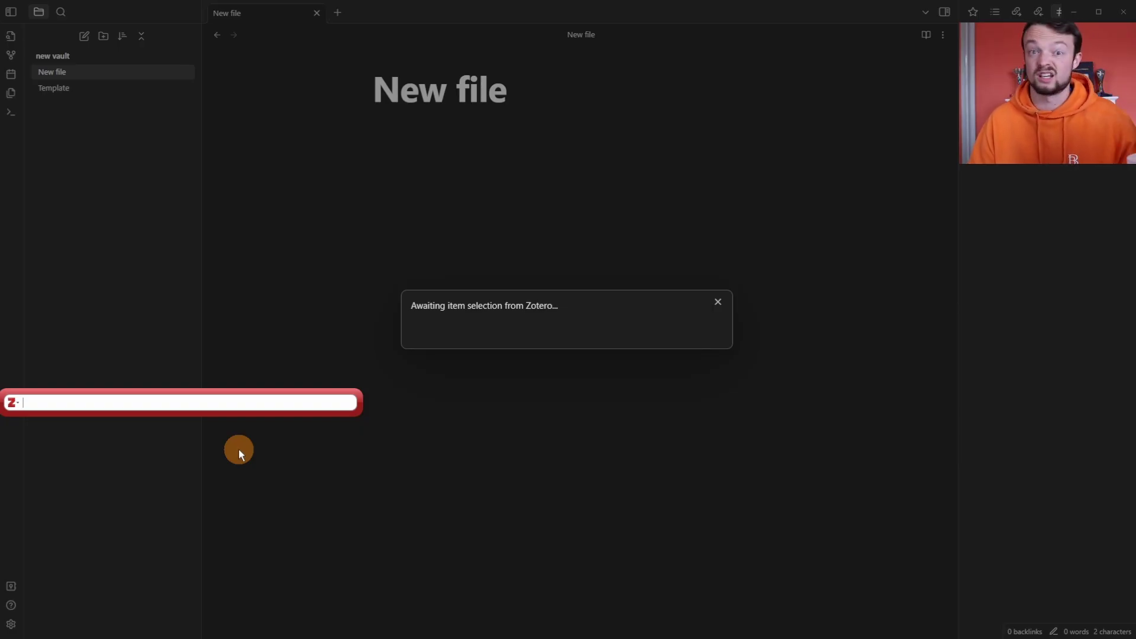
type("dark triad")
left_click(151, 471)
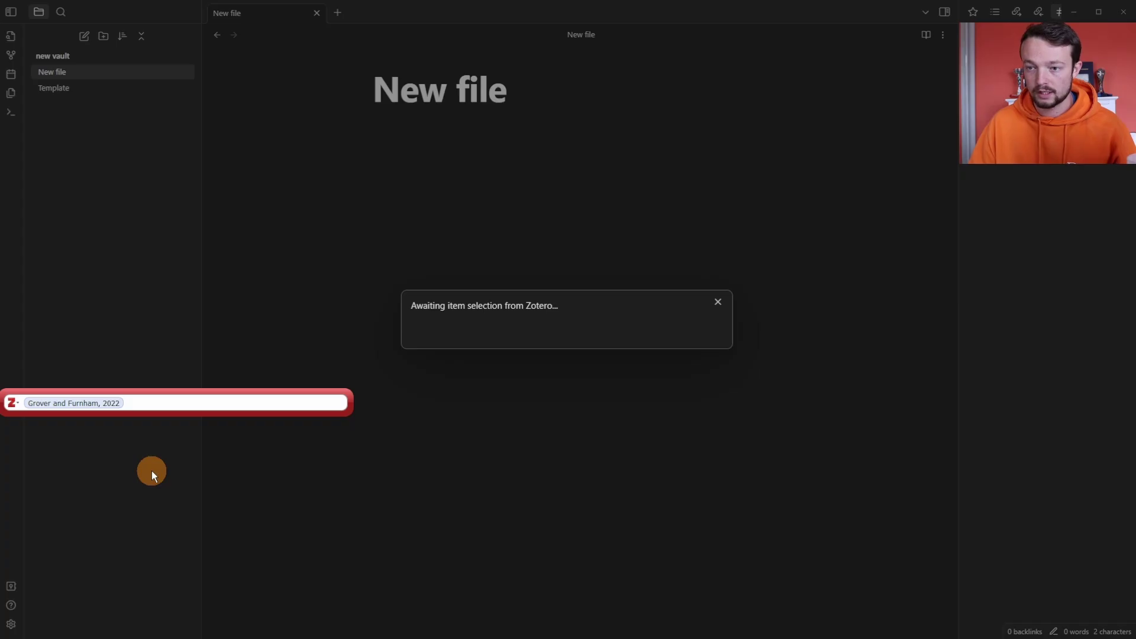
key("Return")
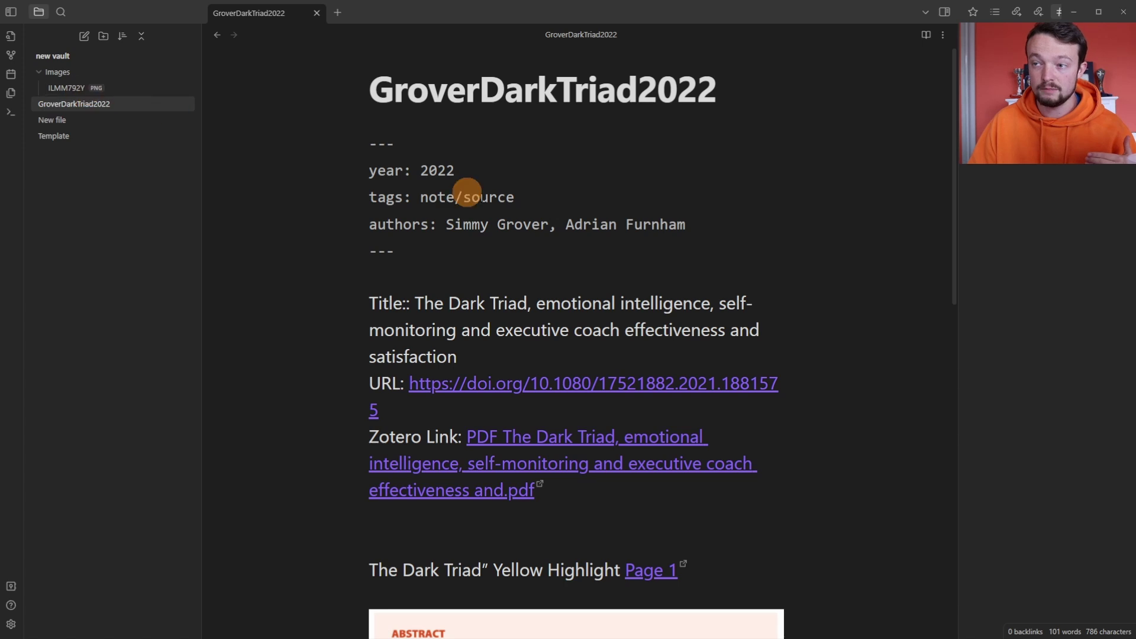
Review the imported Dark Triad note's metadata, links, abstract image and highlights
left_click(465, 172)
left_click(541, 200)
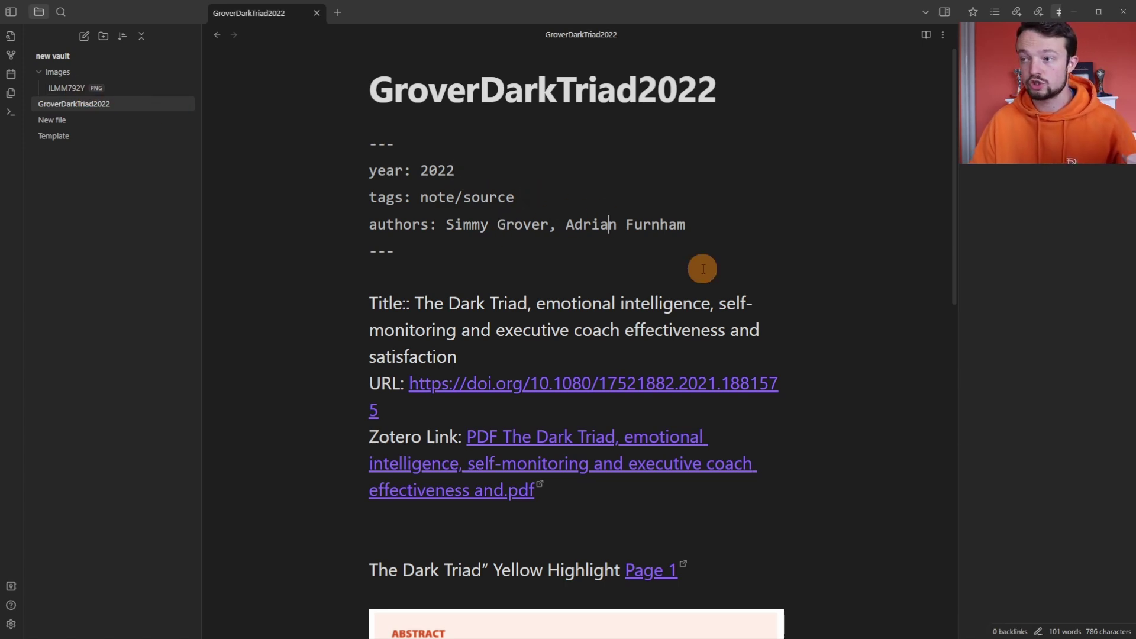
scroll(693, 269, "down", 4)
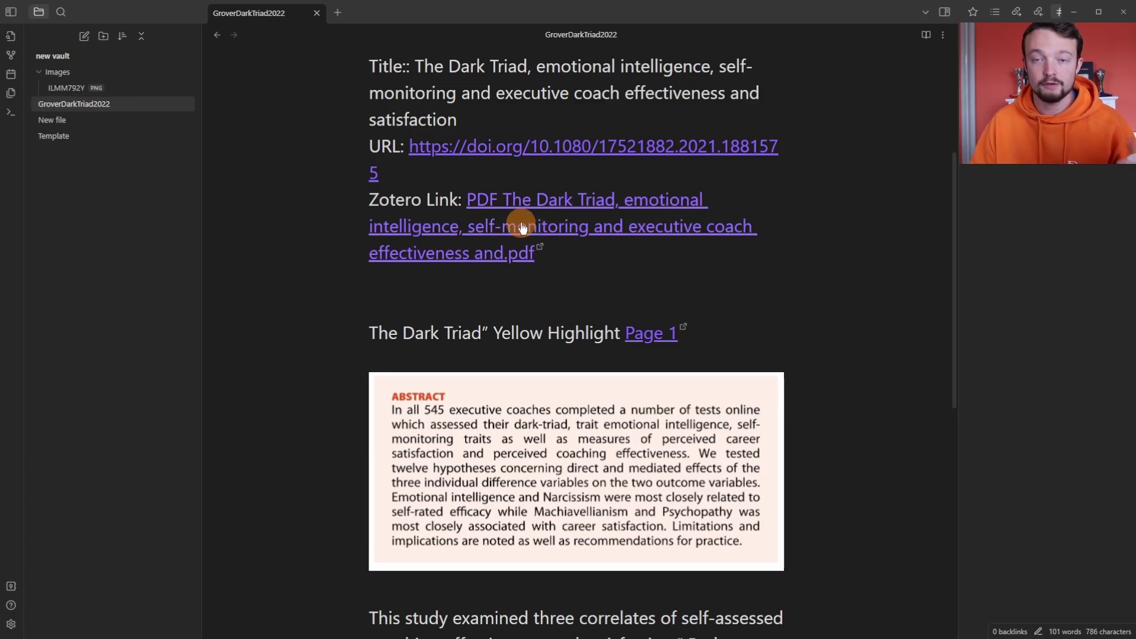
scroll(521, 225, "down", 2)
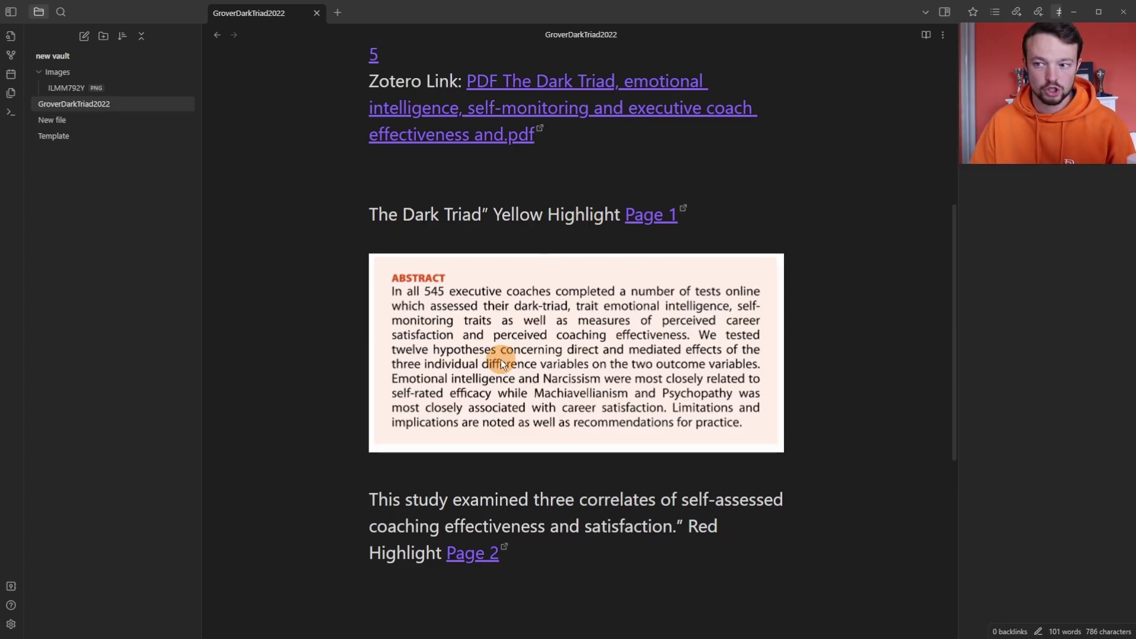
scroll(501, 360, "down", 2)
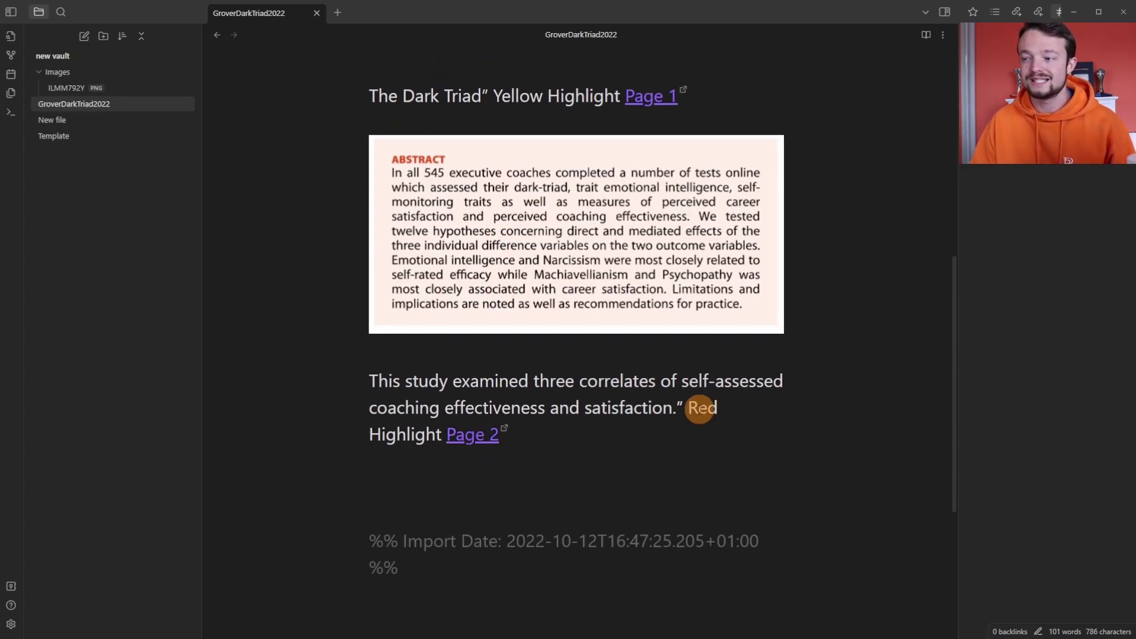
Follow the note's Page 2 link to Zotero, check the PDF's annotations and delete the yellow highlight on "The Dark Triad" in the title
left_click(469, 435)
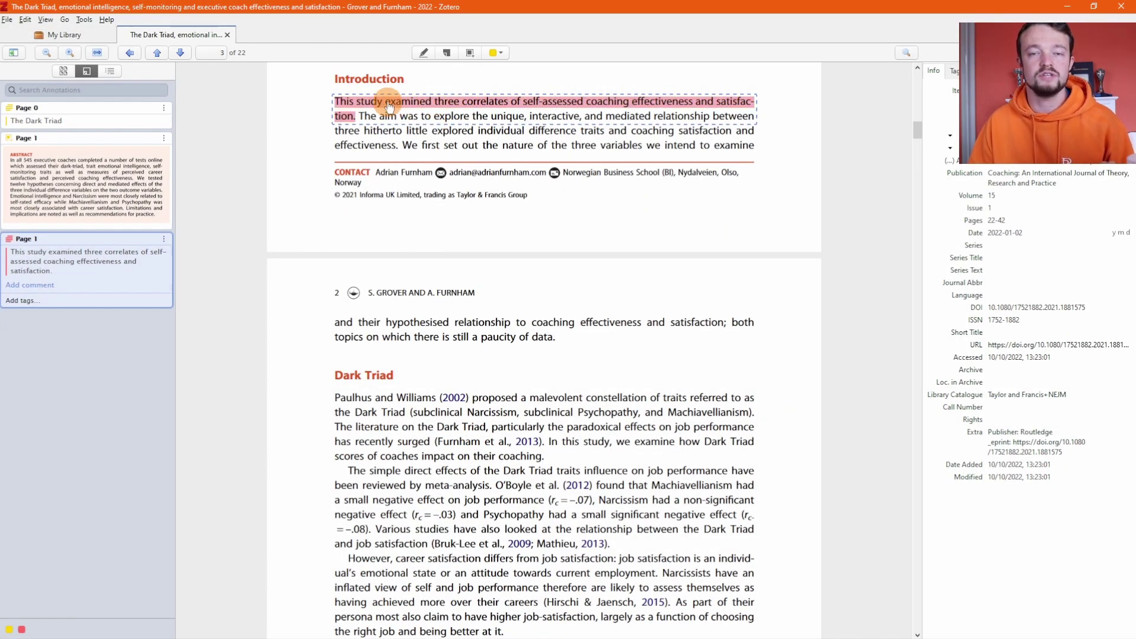
left_click(125, 176)
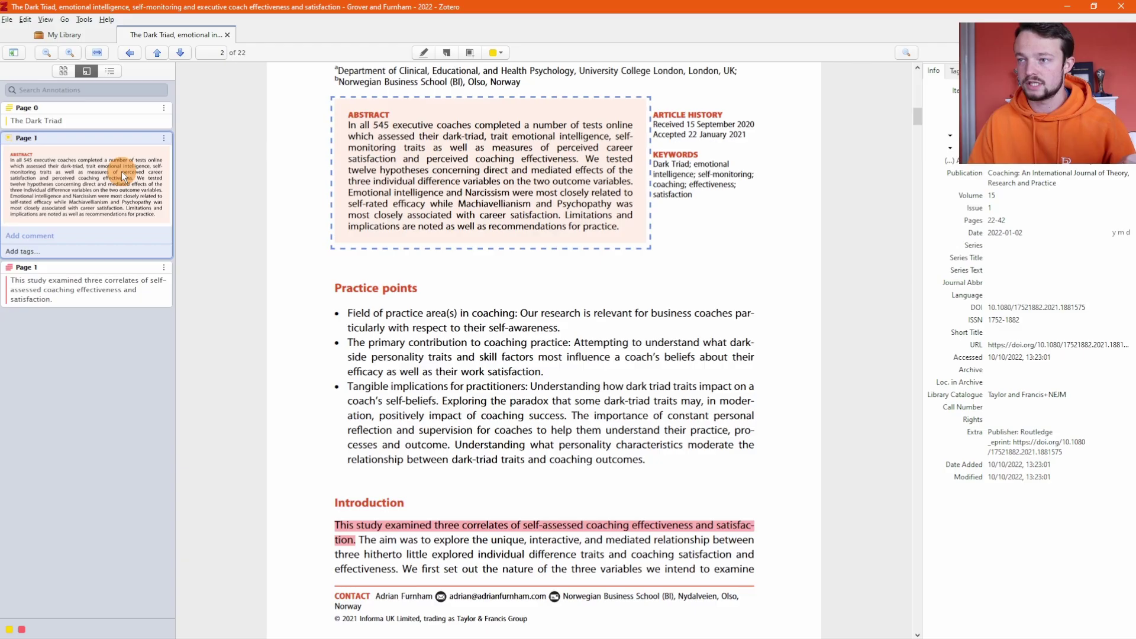
left_click(112, 122)
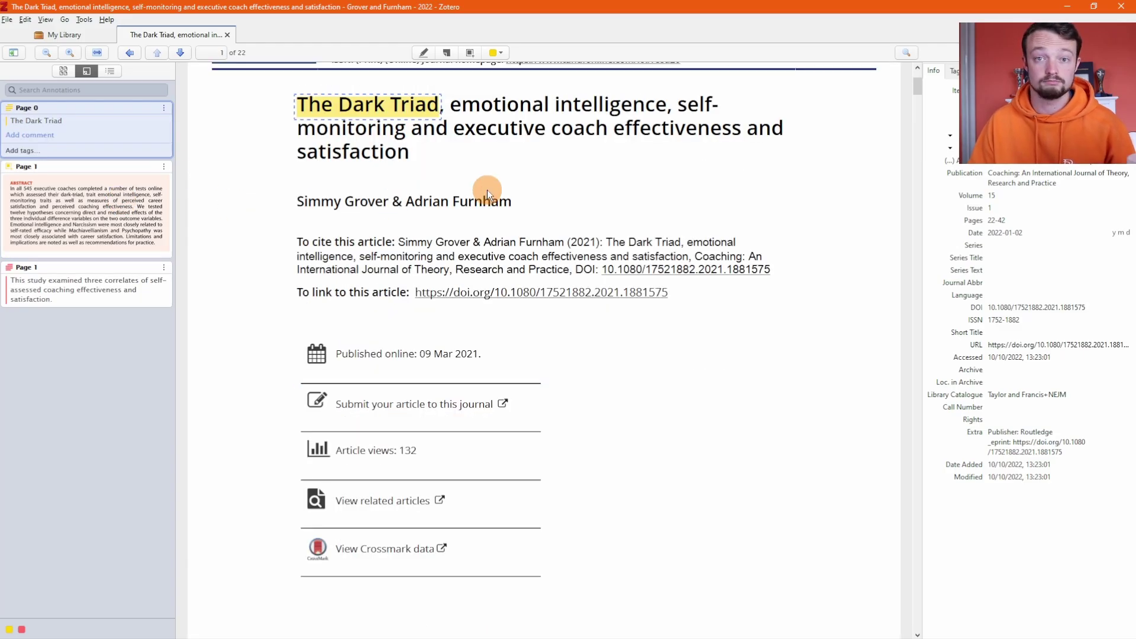
right_click(347, 109)
left_click(401, 204)
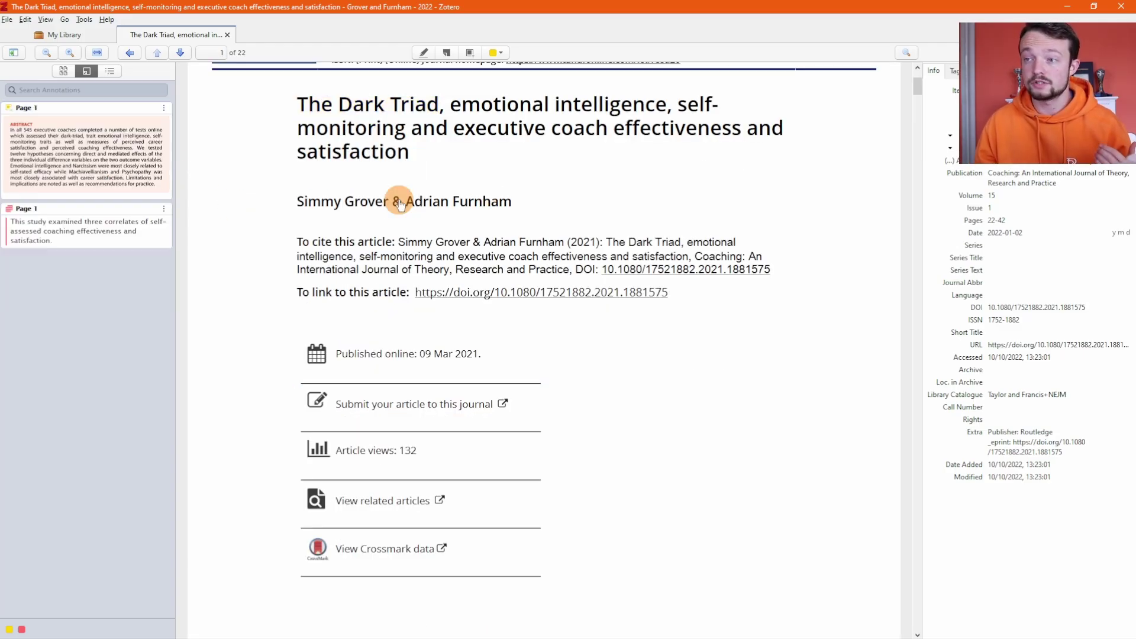
Highlight in green the passage above hypothesis H2a from "dary Psychopathy is highly correlated" to "Consequently, all of"
scroll(414, 199, "down", 15)
scroll(423, 196, "down", 10)
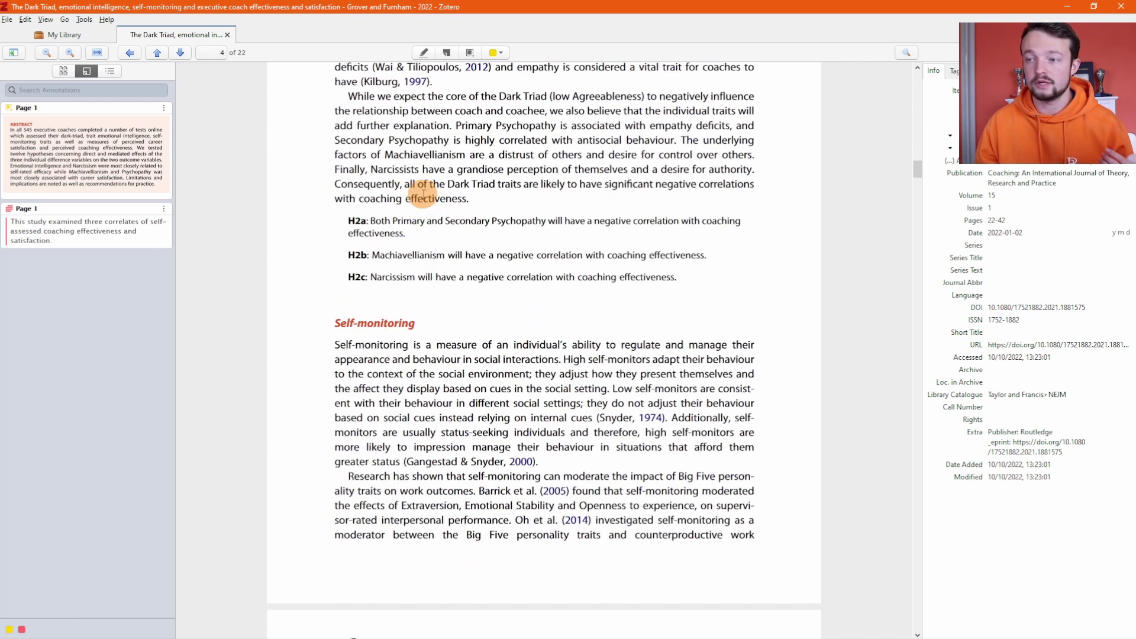
left_click_drag(364, 140, 427, 184)
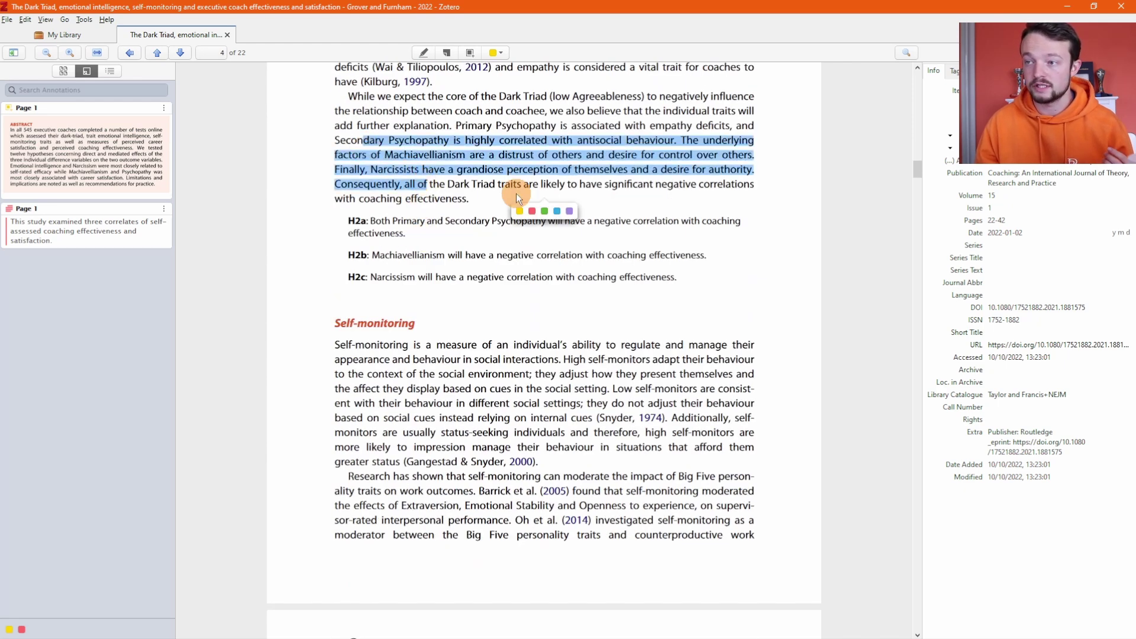
left_click(545, 211)
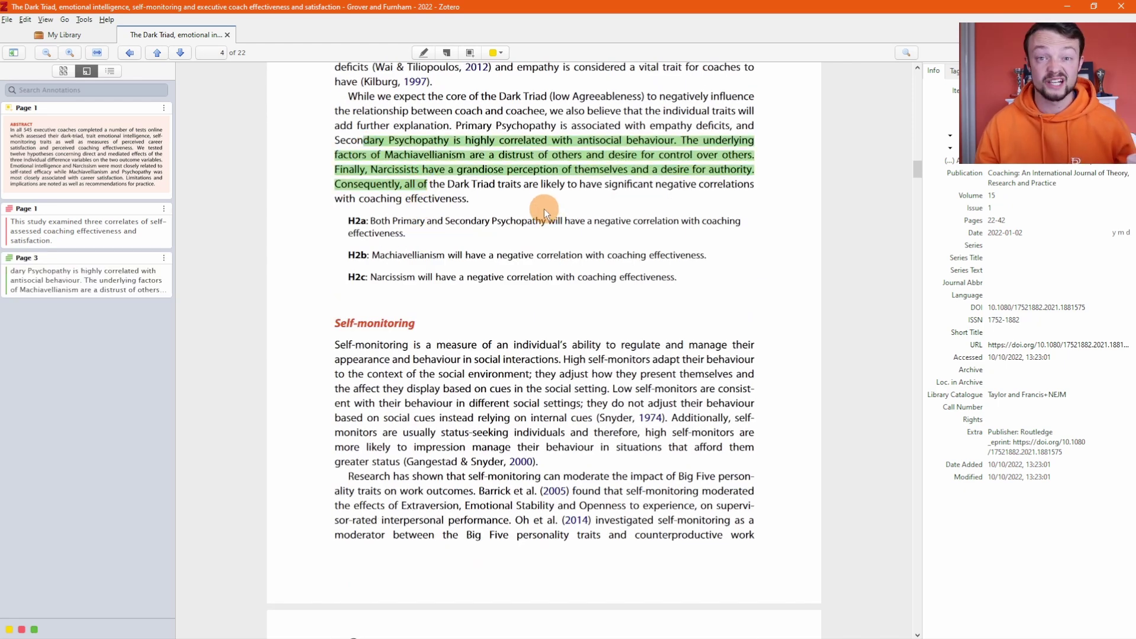
Switch back to Obsidian, import the Dark Triad article again and check the note's updated annotations
key("alt+Tab")
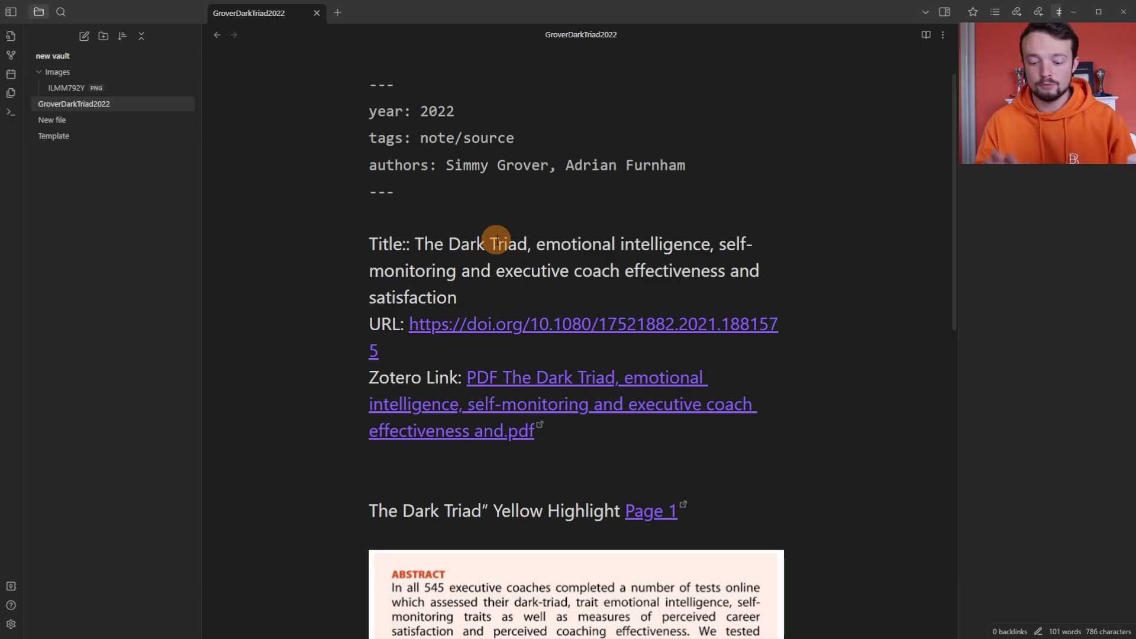
key("alt+z")
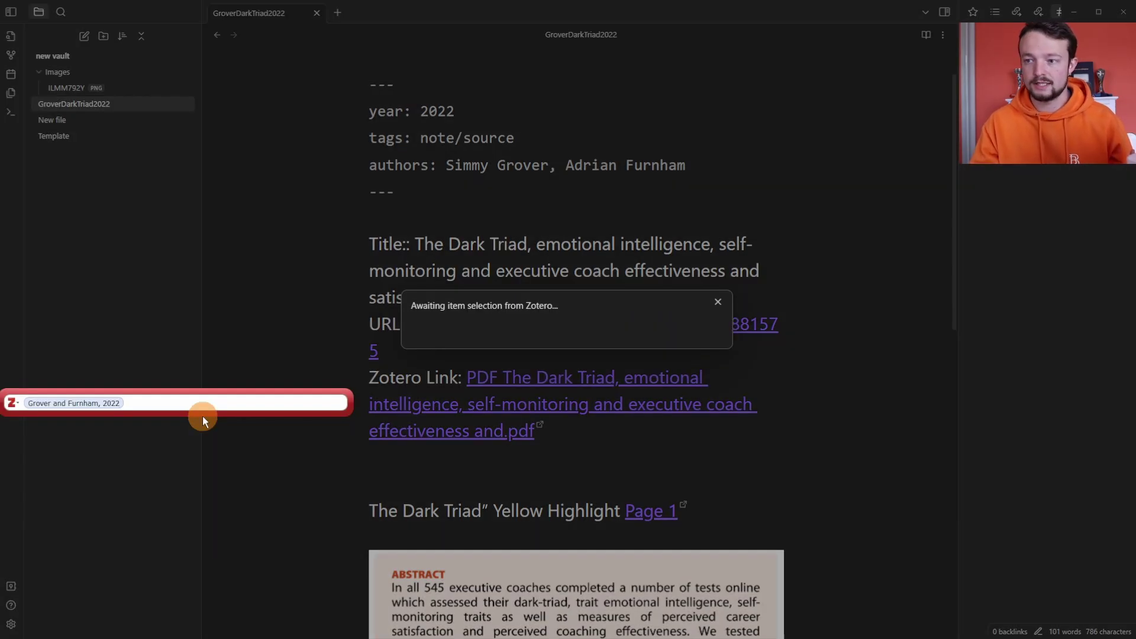
key("Return")
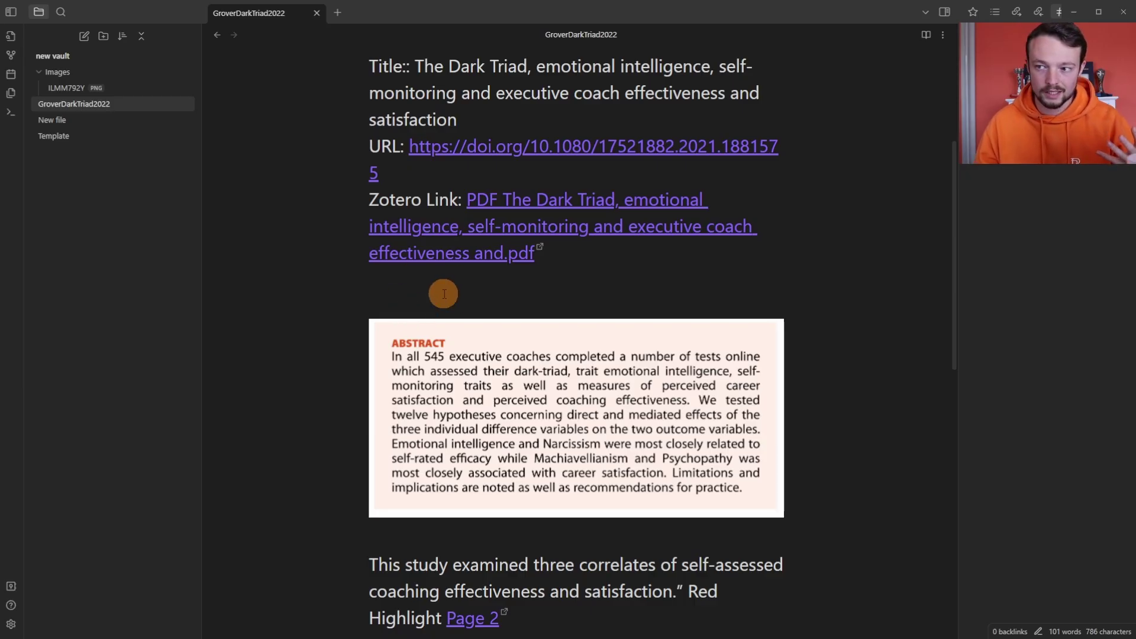
scroll(444, 294, "down", 5)
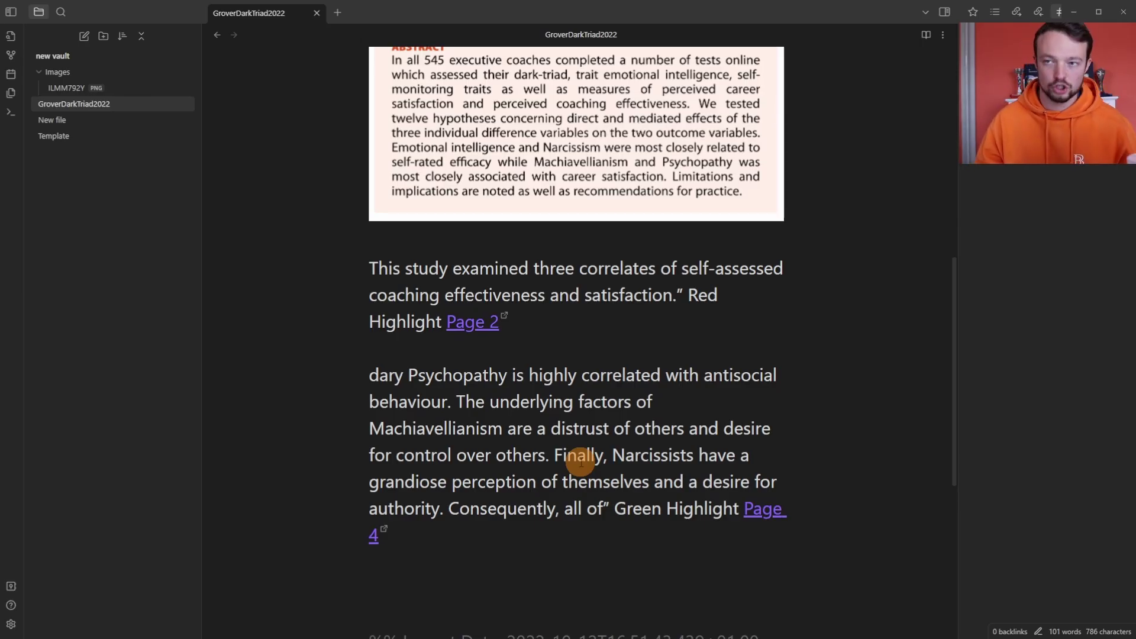
Open the Zotero Integration plugin settings
key("ctrl+comma")
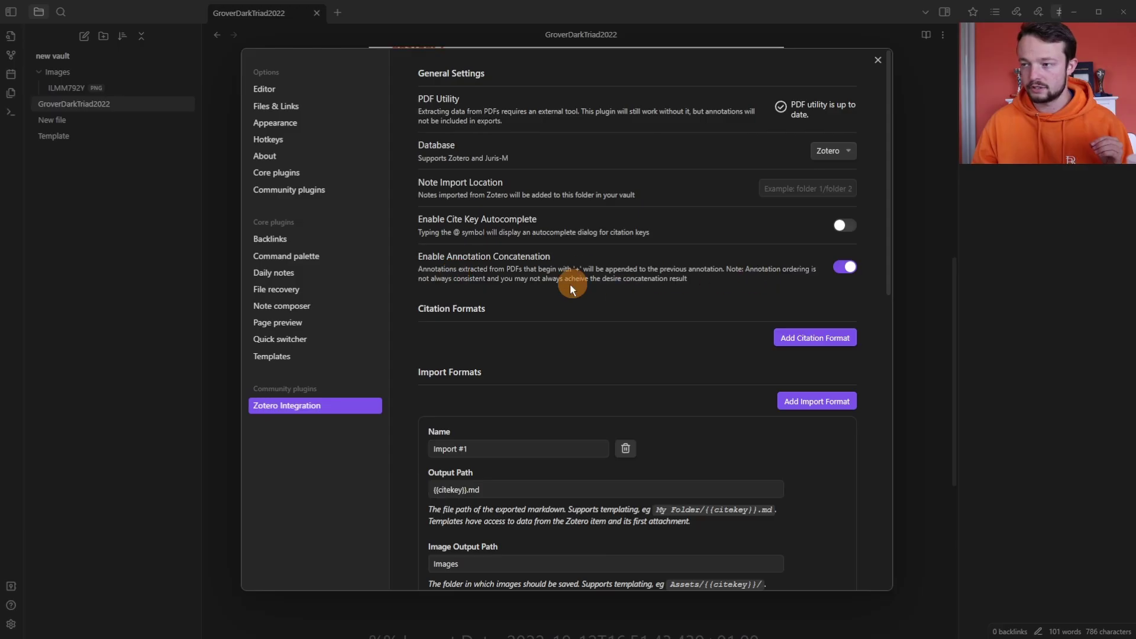